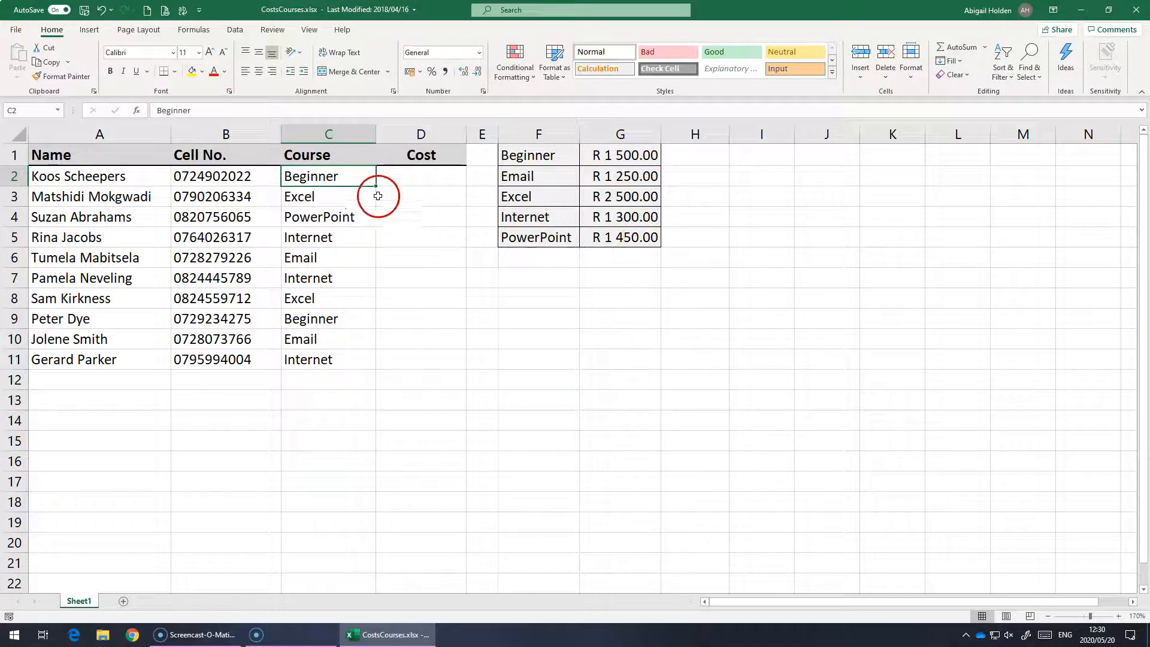
Examine the course entries in the Course column and the corresponding prices in the table in F1:G5.
left_click(321, 198)
left_click(334, 236)
left_click(303, 297)
left_click(303, 338)
left_click(310, 303)
left_click(317, 256)
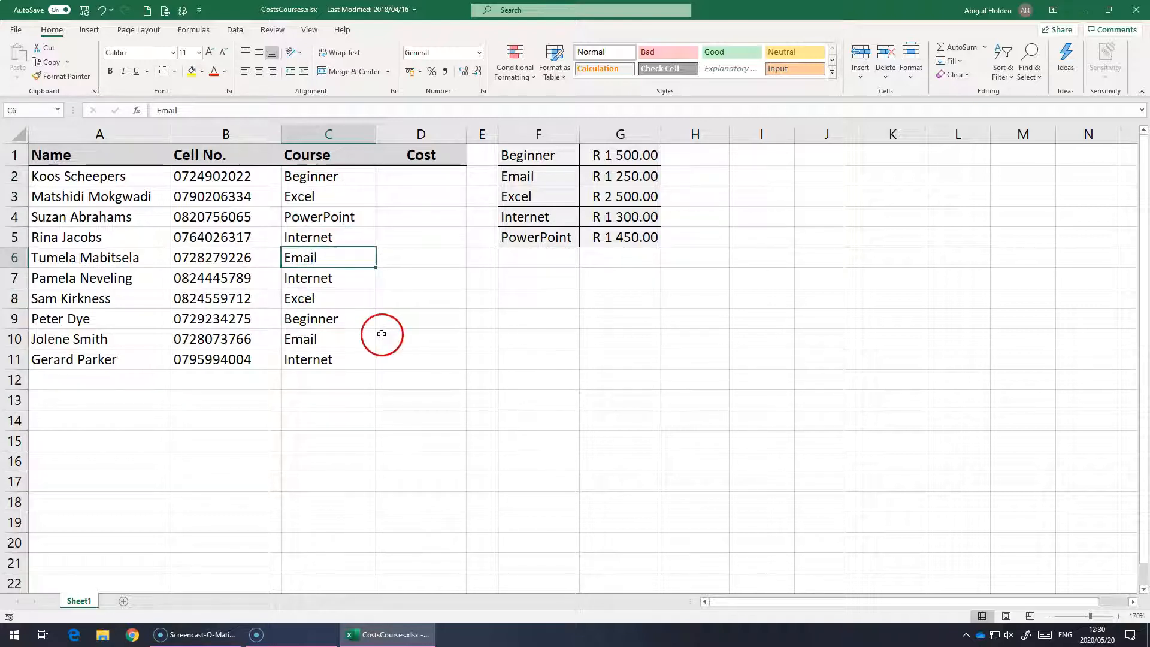
left_click(621, 156)
left_click(620, 176)
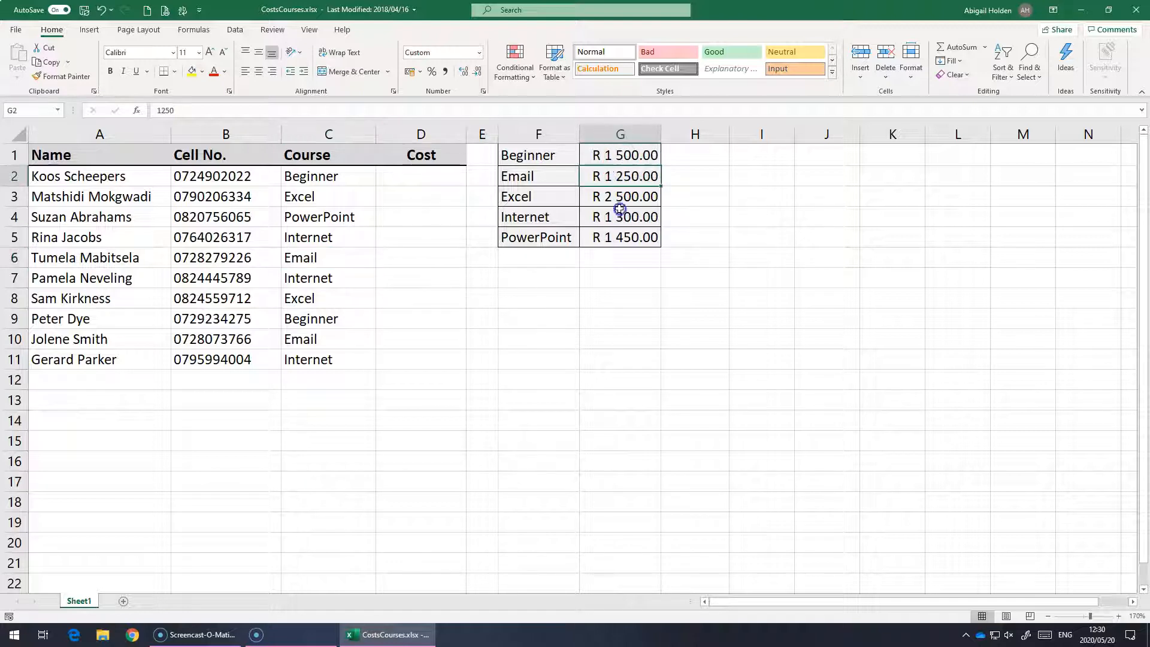
Search for the VLOOKUP function and insert it in cell D2 under Cost.
left_click(422, 183)
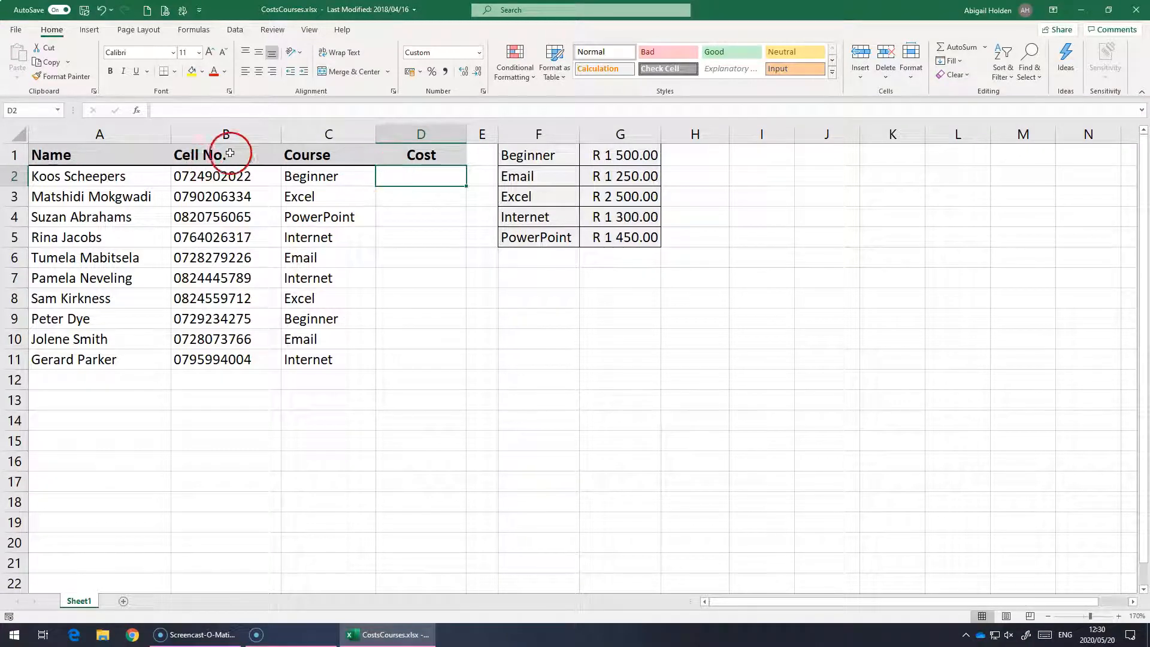
left_click(199, 33)
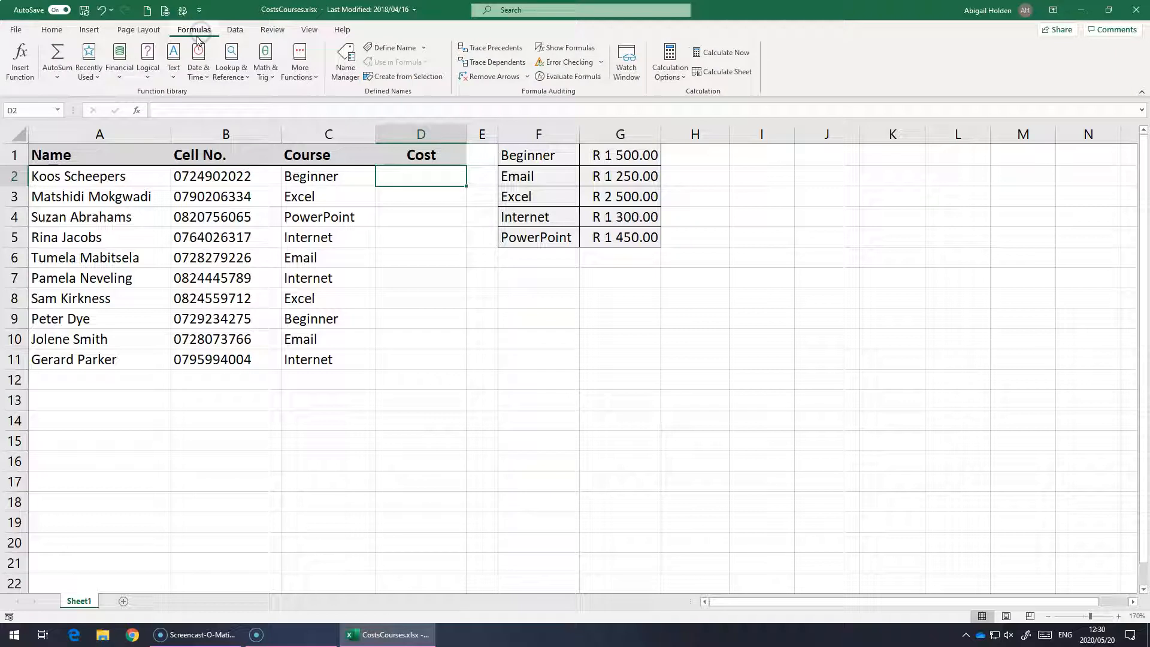
left_click(20, 71)
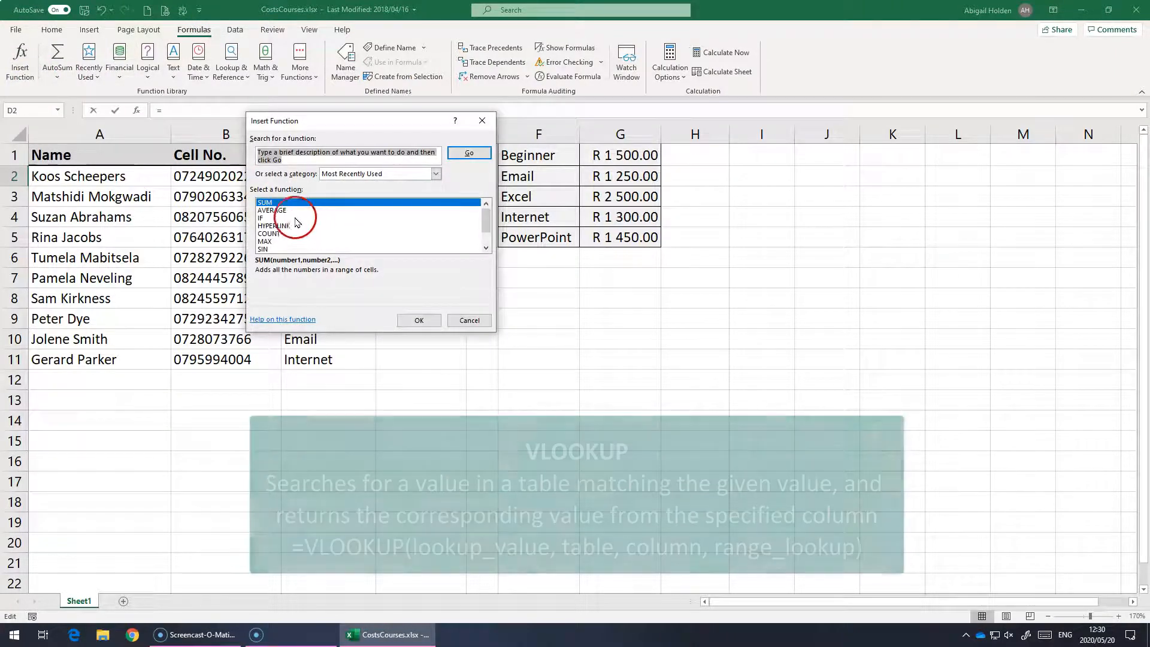
type("vloo")
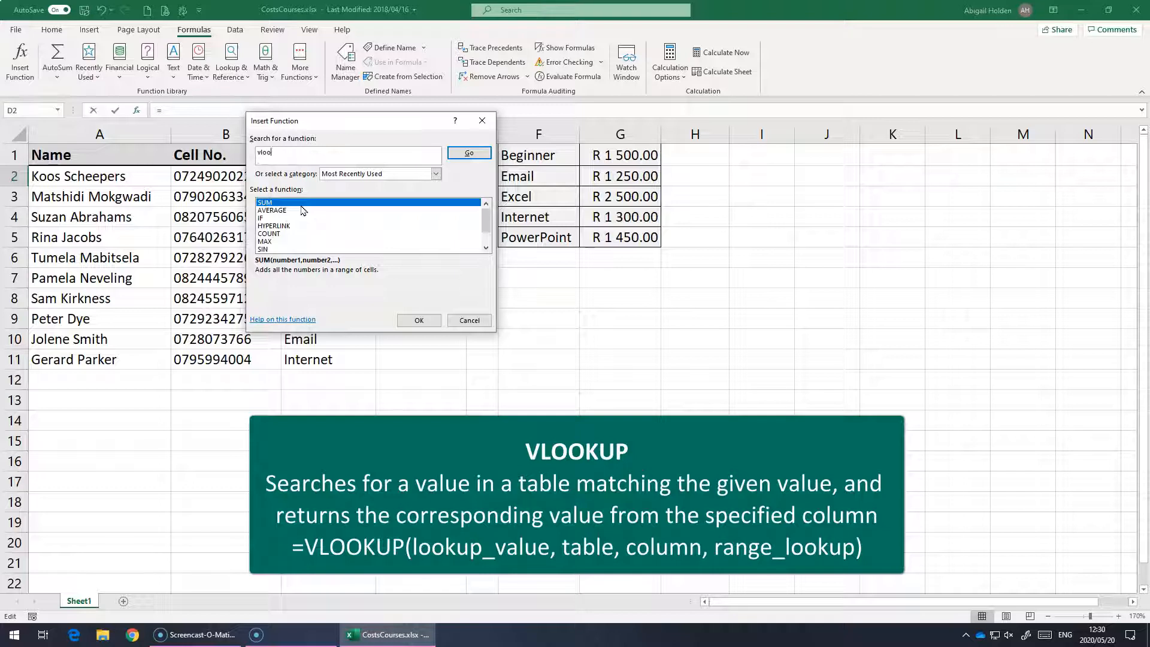
type("ok")
key("BackSpace")
type("kup")
key("Return")
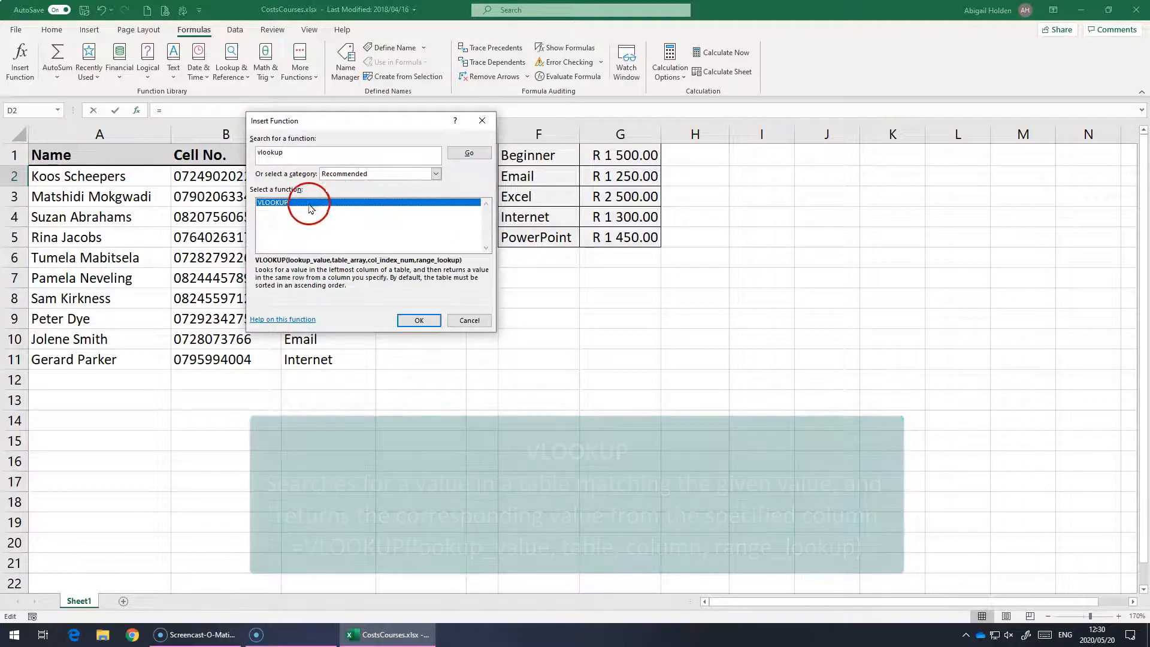
double_click(324, 203)
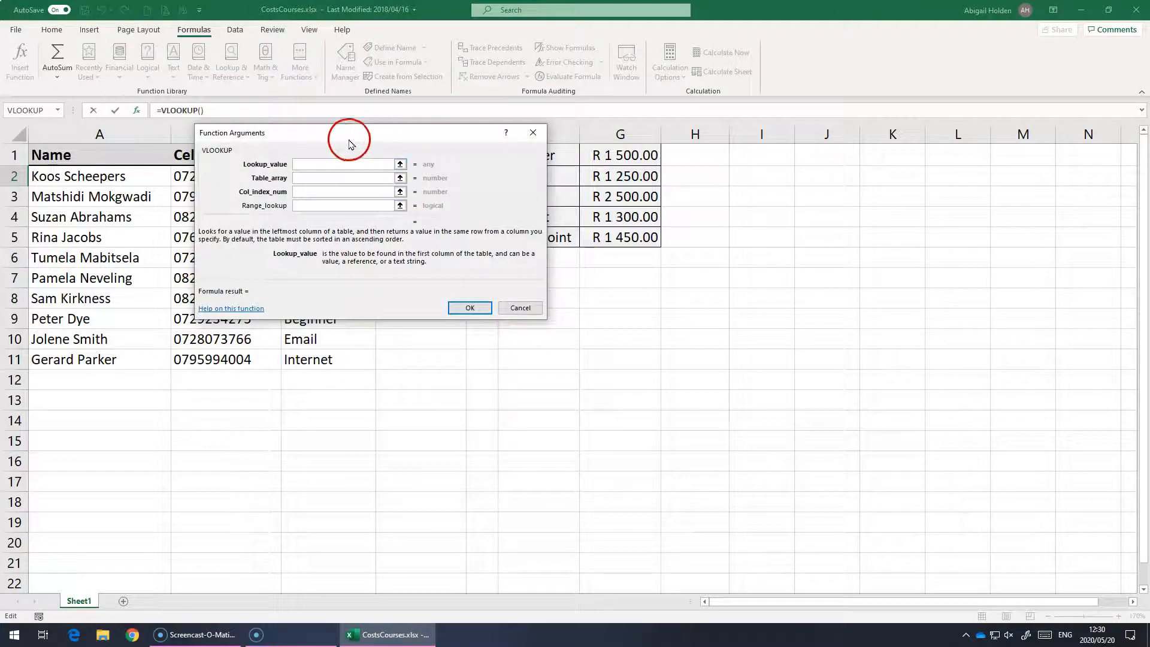
Set the VLOOKUP lookup value to C2 and the table array to the absolute range $F$1:$G$5.
left_click_drag(345, 137, 514, 262)
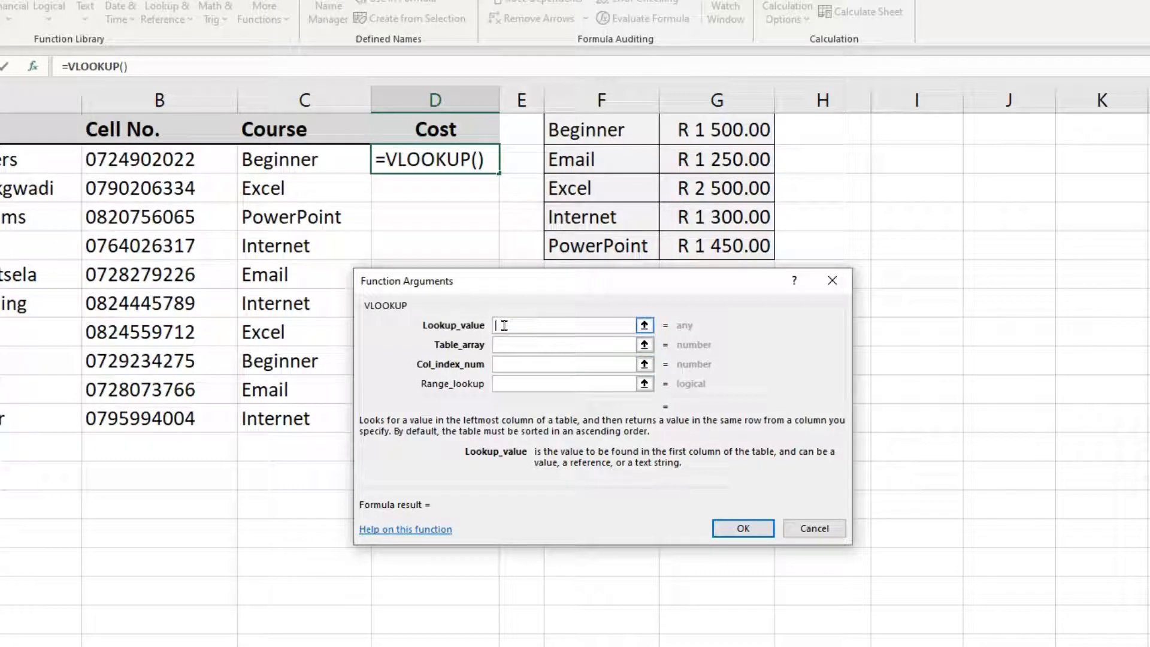
left_click(303, 161)
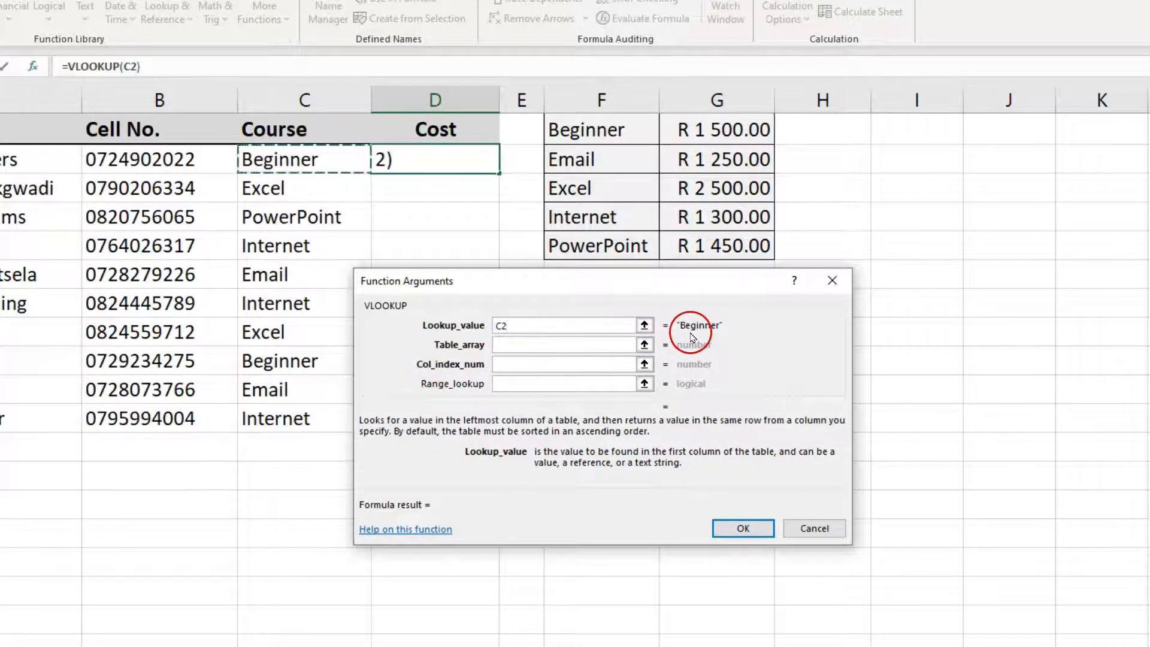
left_click(510, 343)
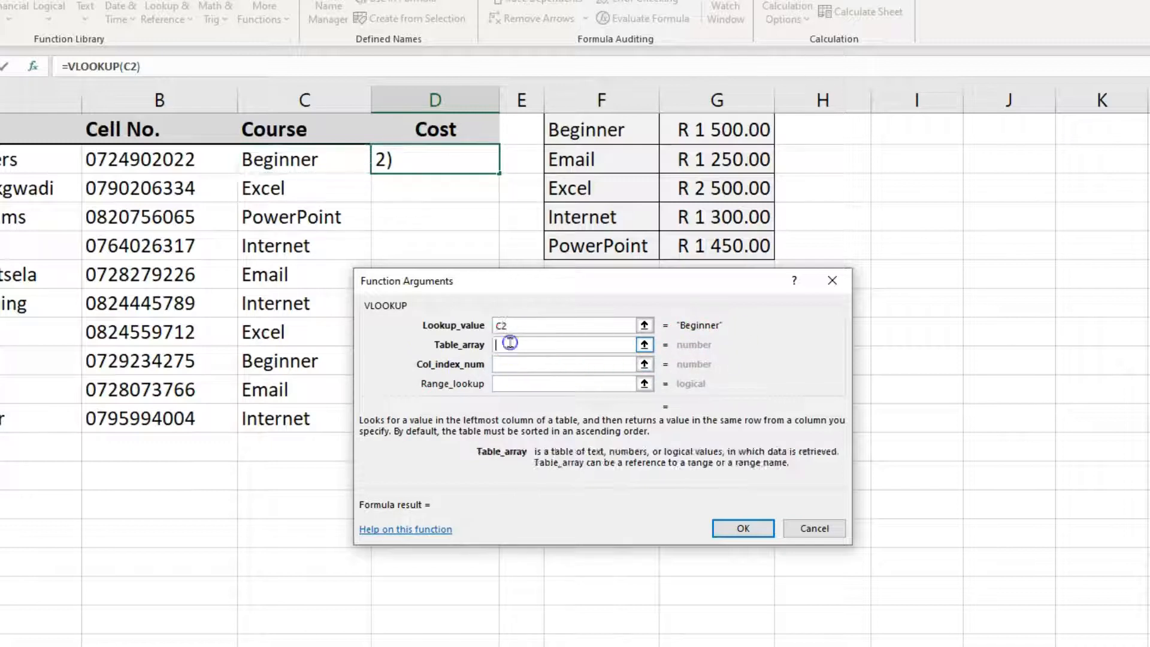
left_click_drag(581, 127, 686, 250)
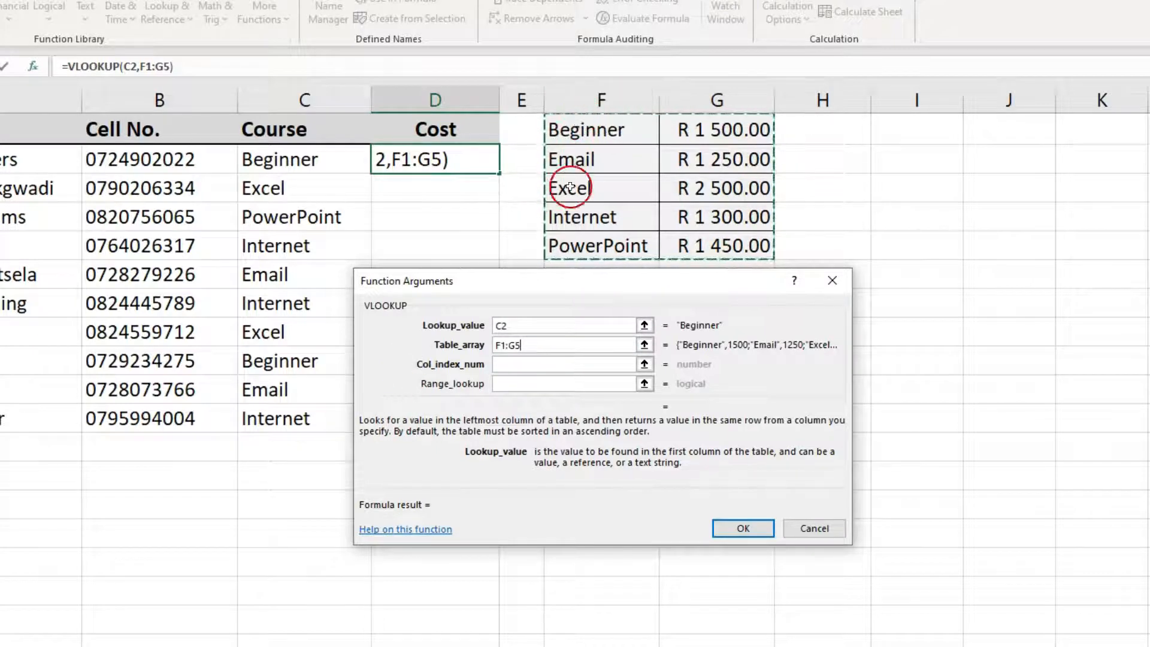
left_click(542, 346)
key("F4")
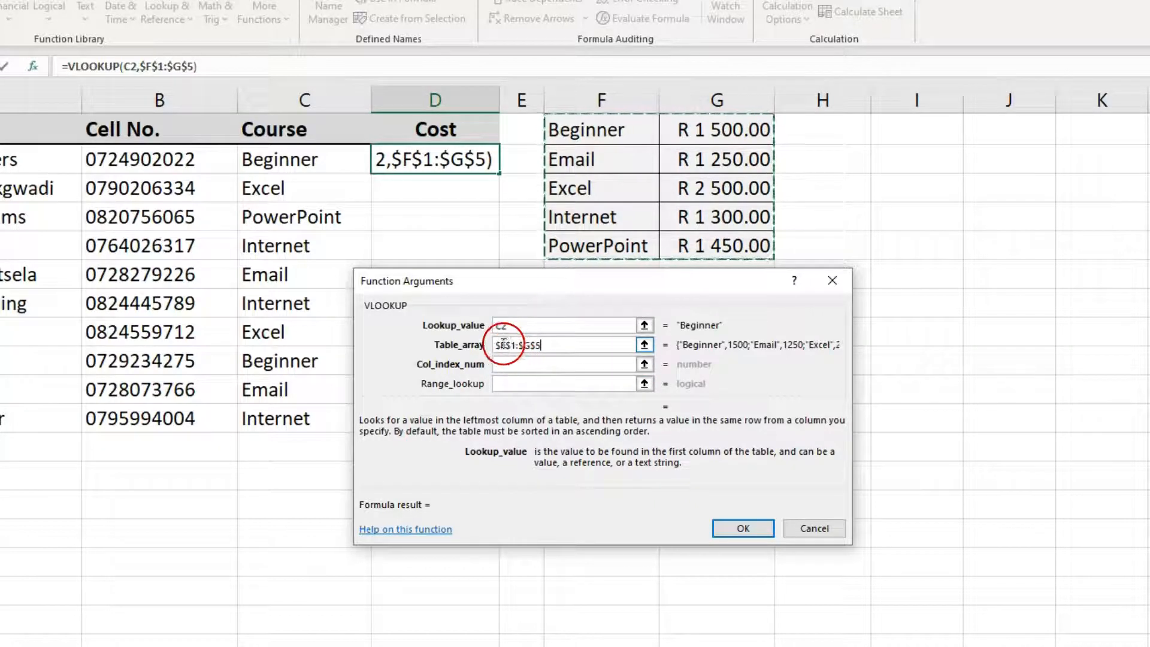
Complete the D2 formula with column index 2 and range lookup FALSE, and review the finished formula in the cell.
left_click(508, 364)
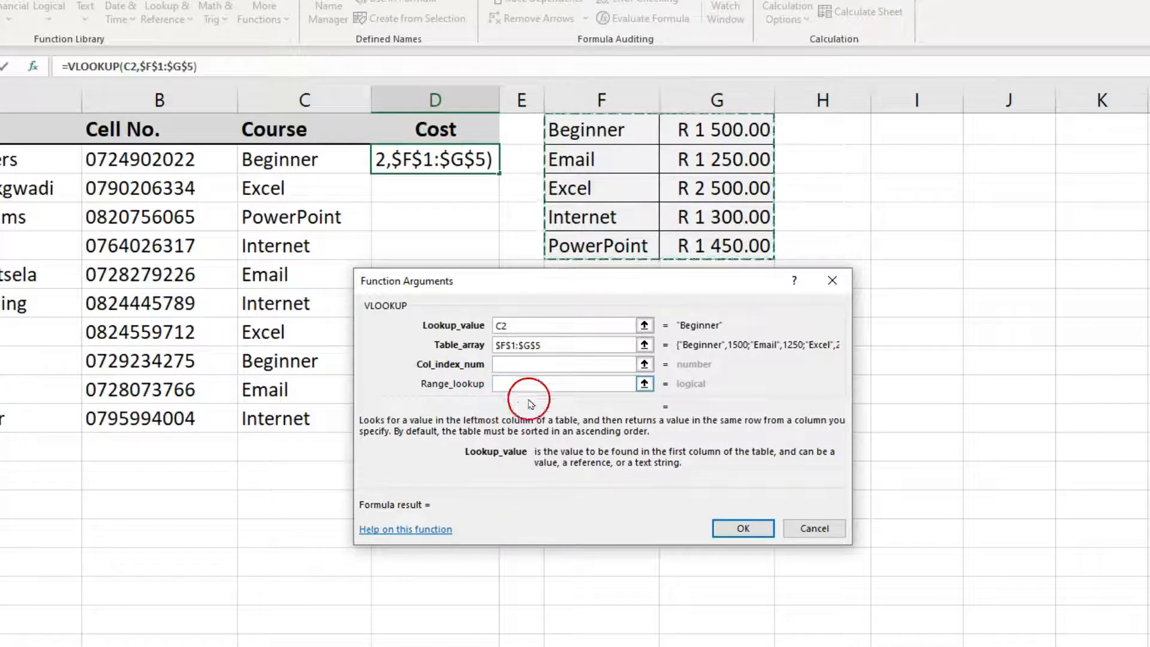
left_click(525, 366)
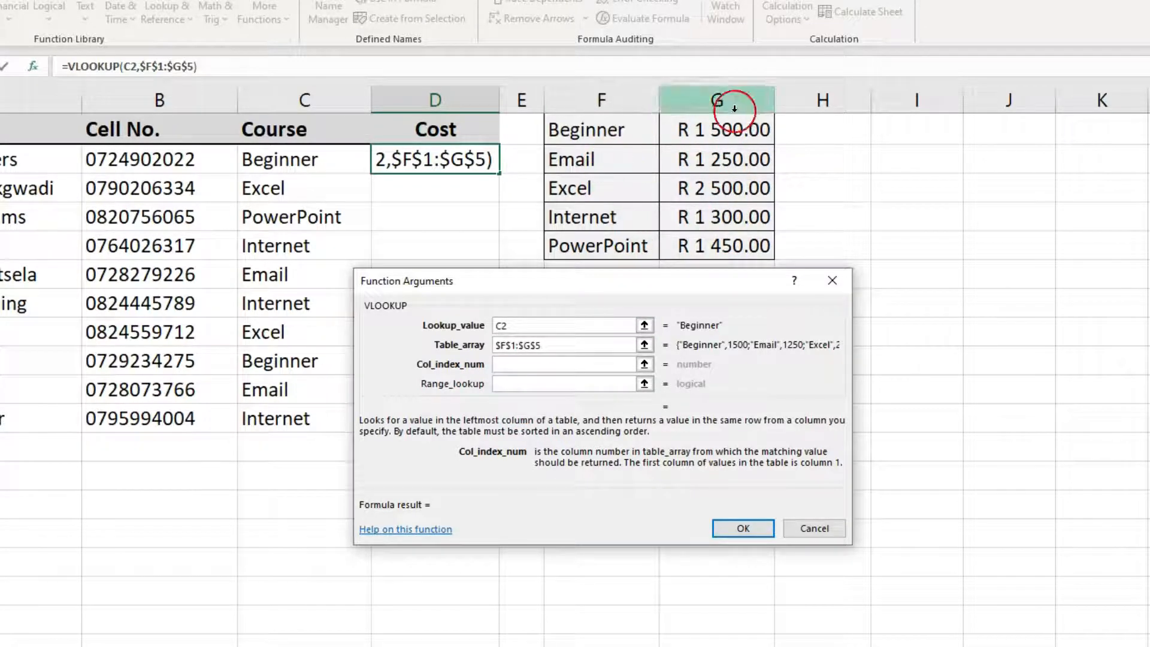
type("2")
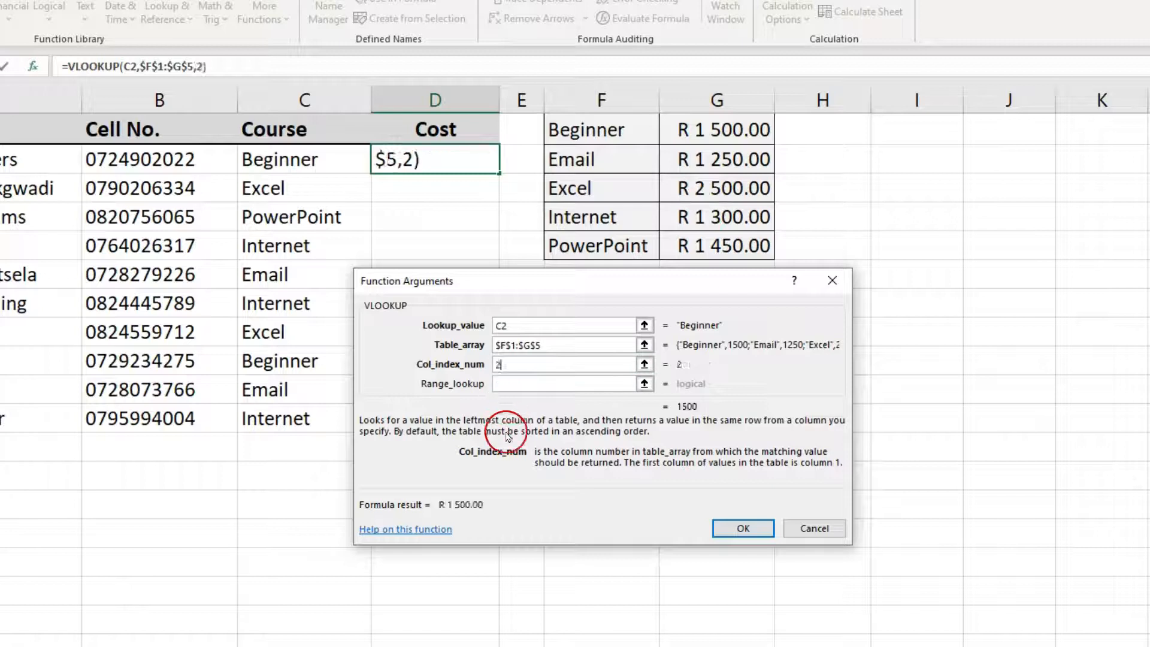
left_click(524, 389)
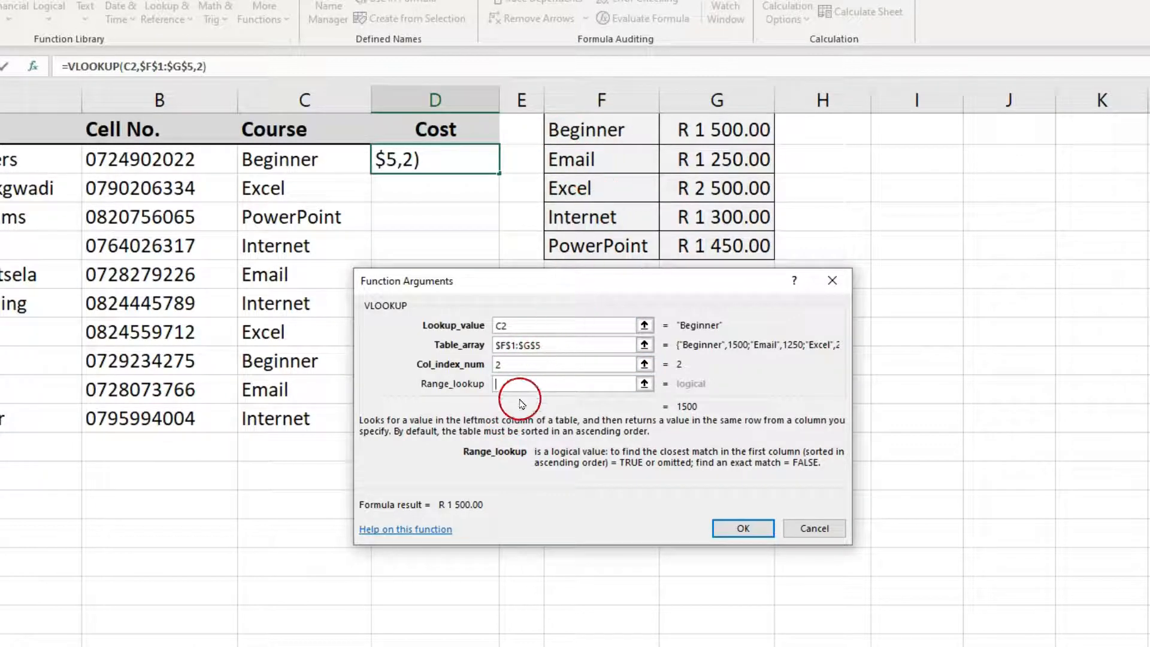
type("false")
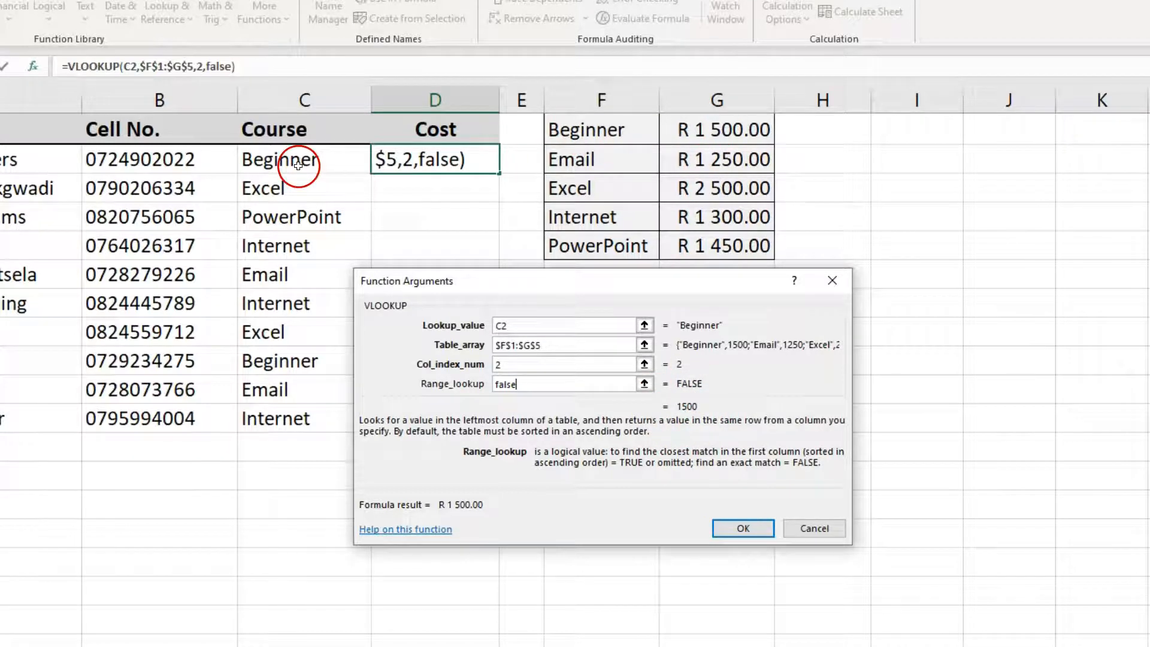
left_click(741, 527)
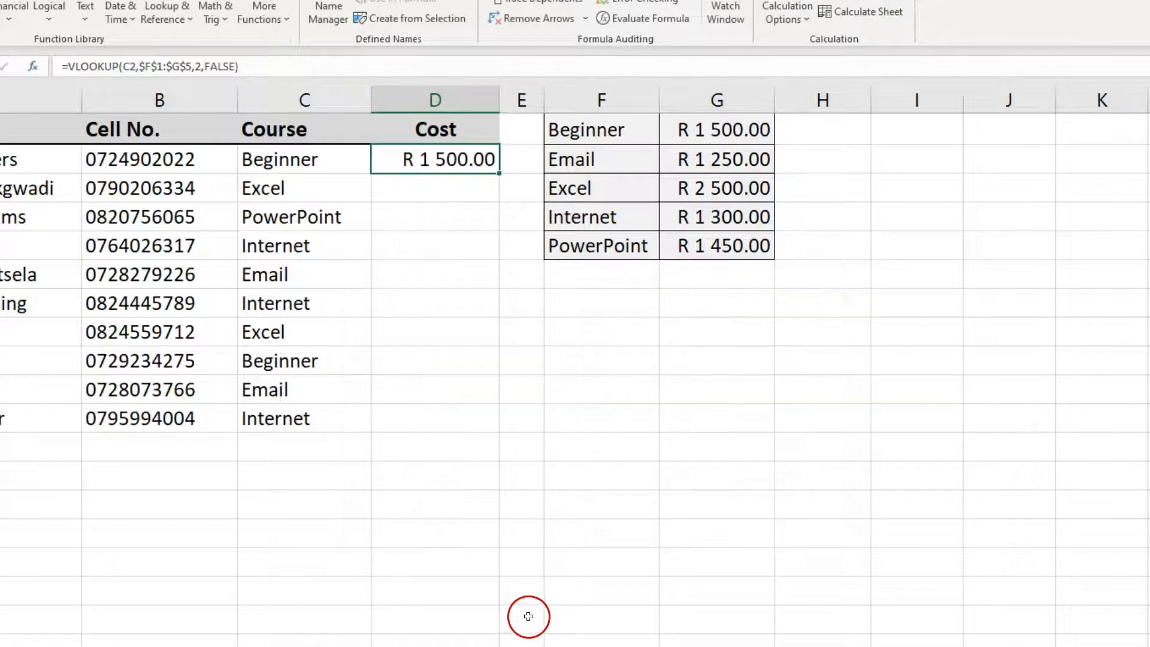
double_click(462, 159)
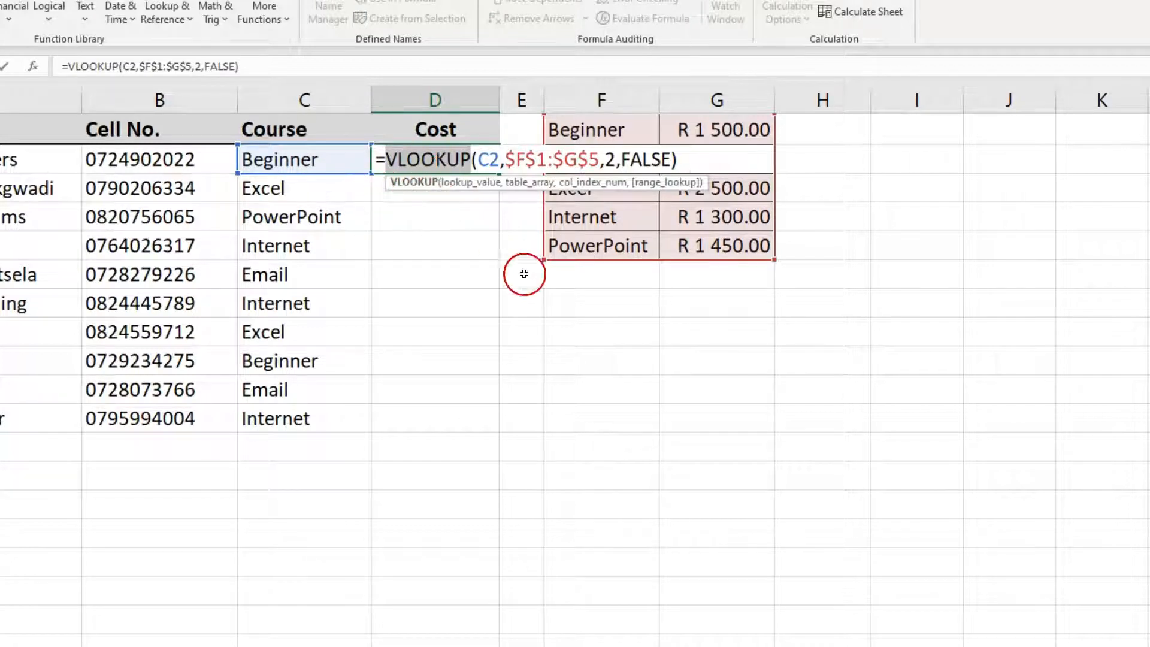
key("Return")
Start a VLOOKUP formula directly in D3 with C3 as lookup value and $F$1:$G$5 as absolute table array.
type("=")
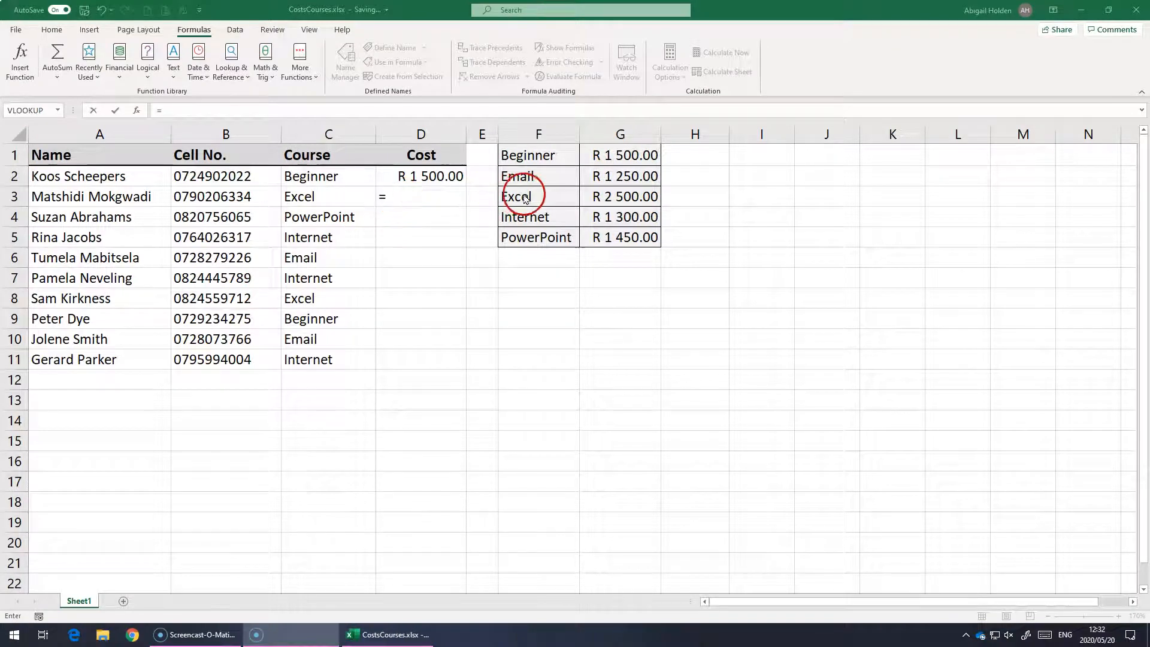
left_click(410, 195)
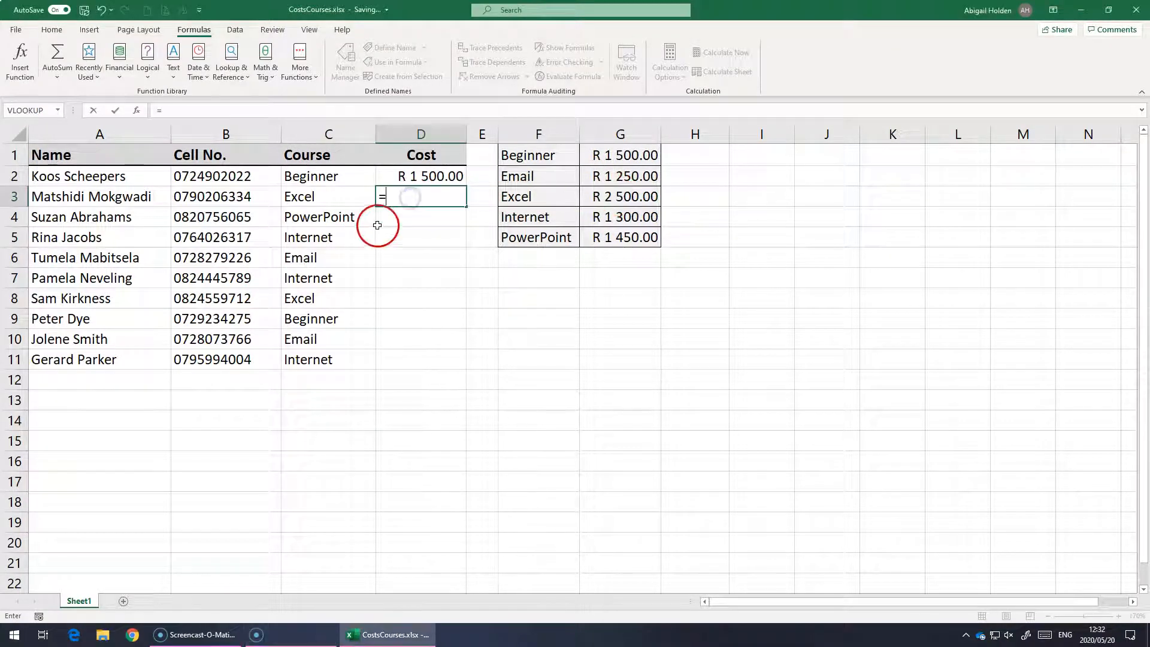
type("vlo")
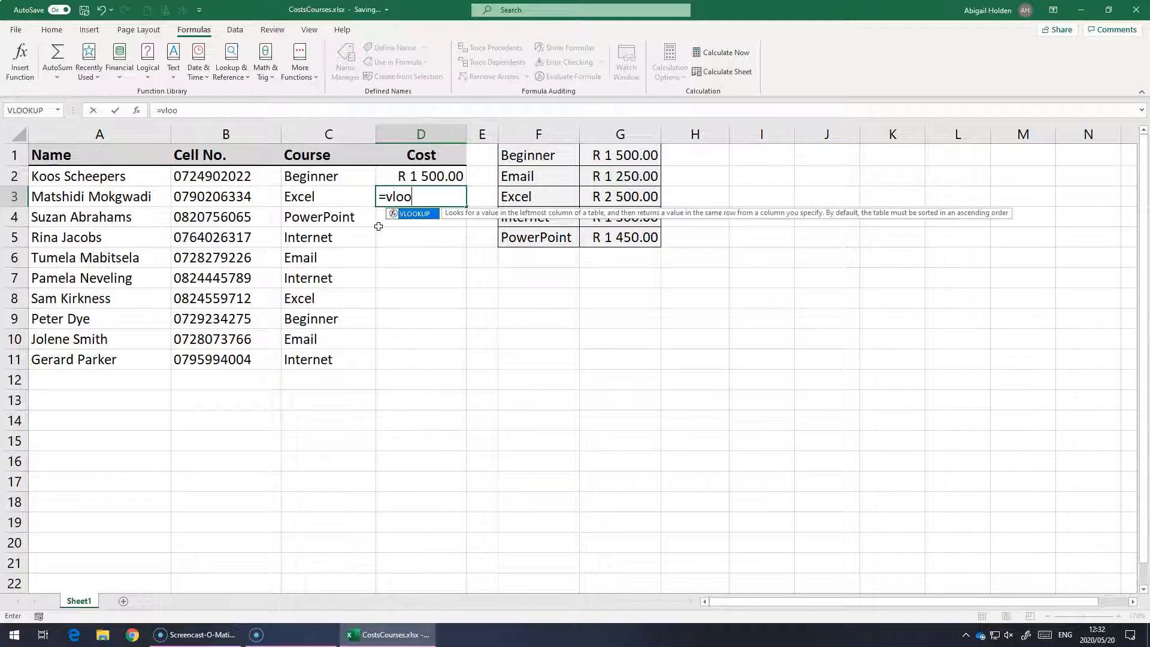
type("o")
key("Tab")
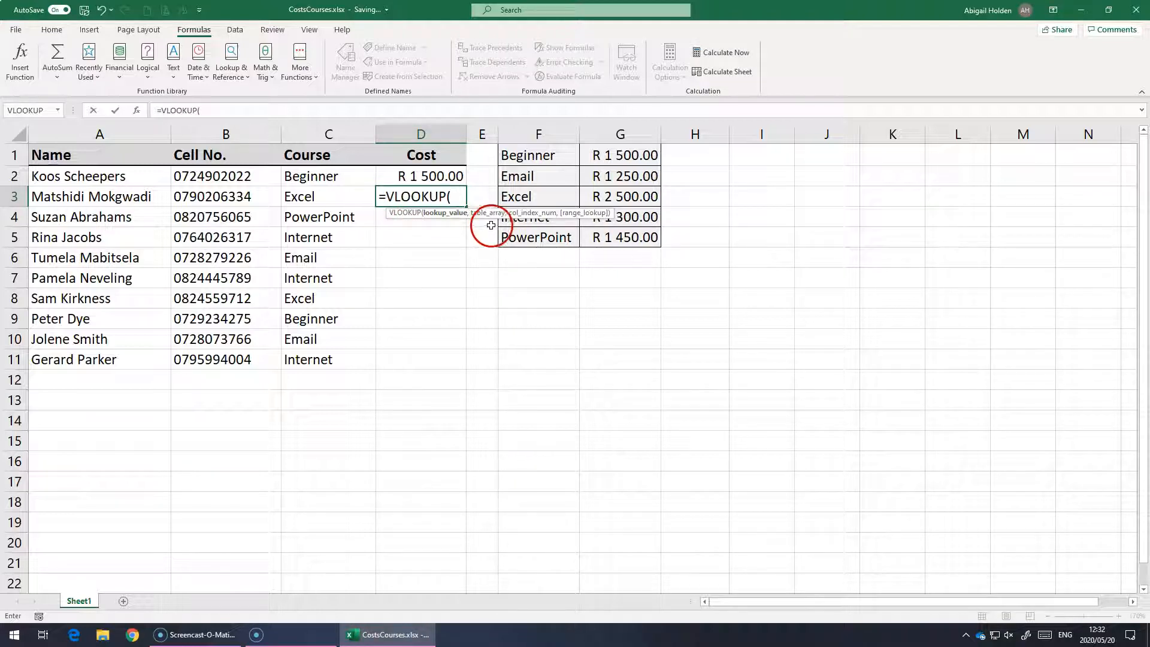
left_click(317, 196)
type(",")
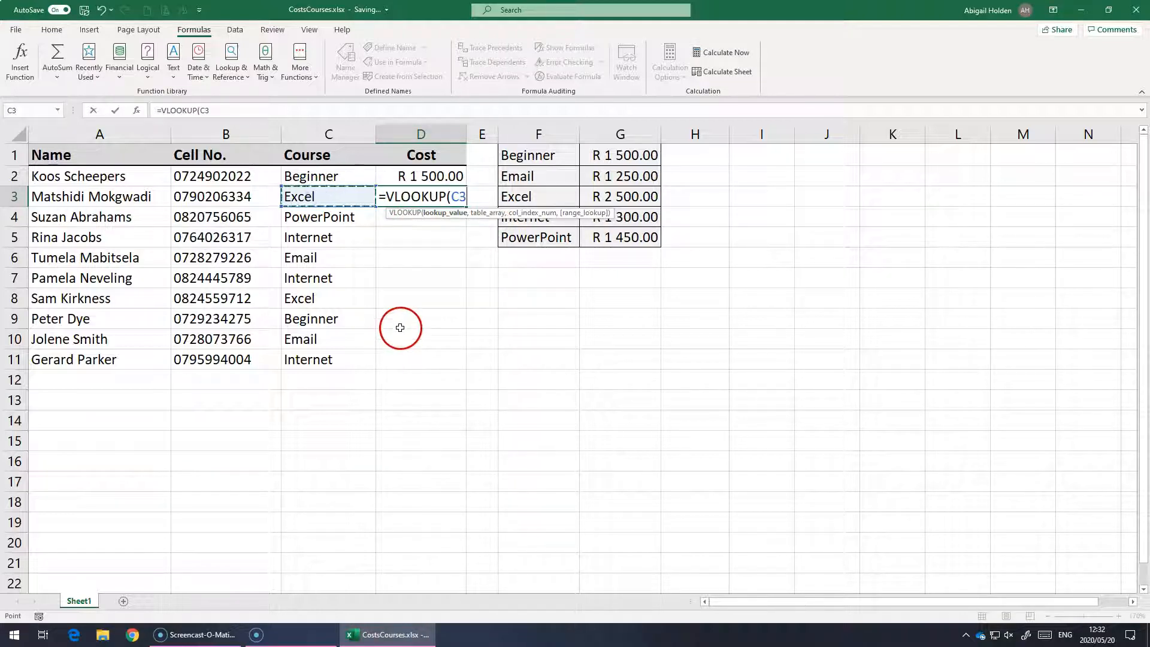
left_click_drag(547, 154, 607, 242)
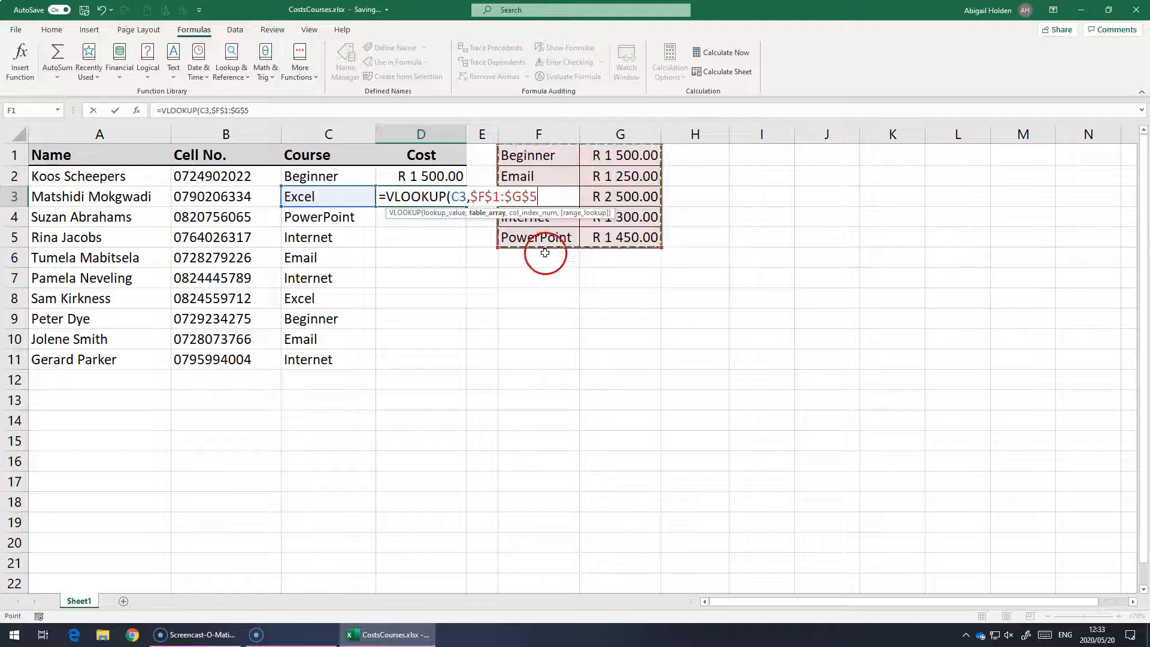
Finish the D3 formula with column index 2 and FALSE for an exact match.
type(",")
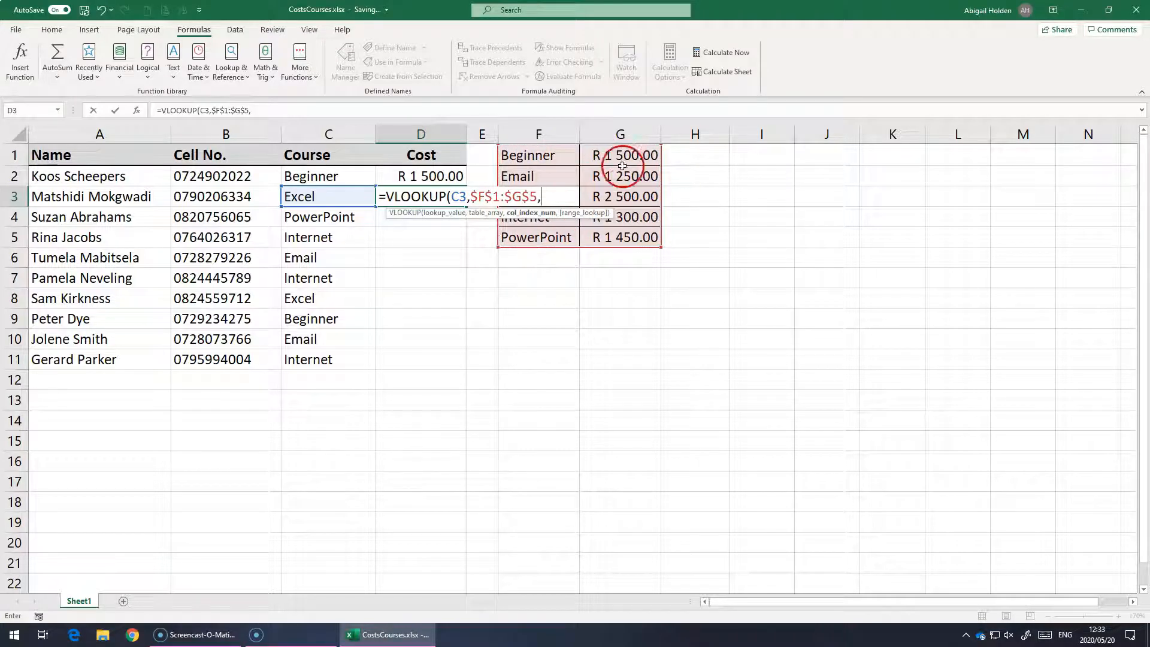
type("2")
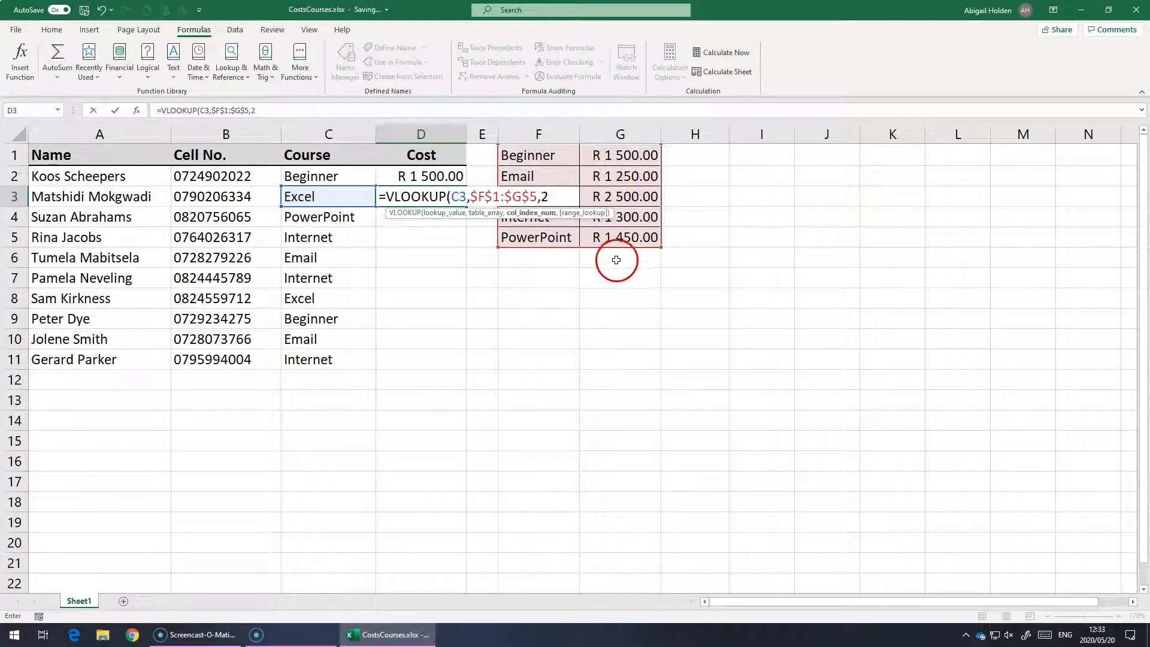
type(",")
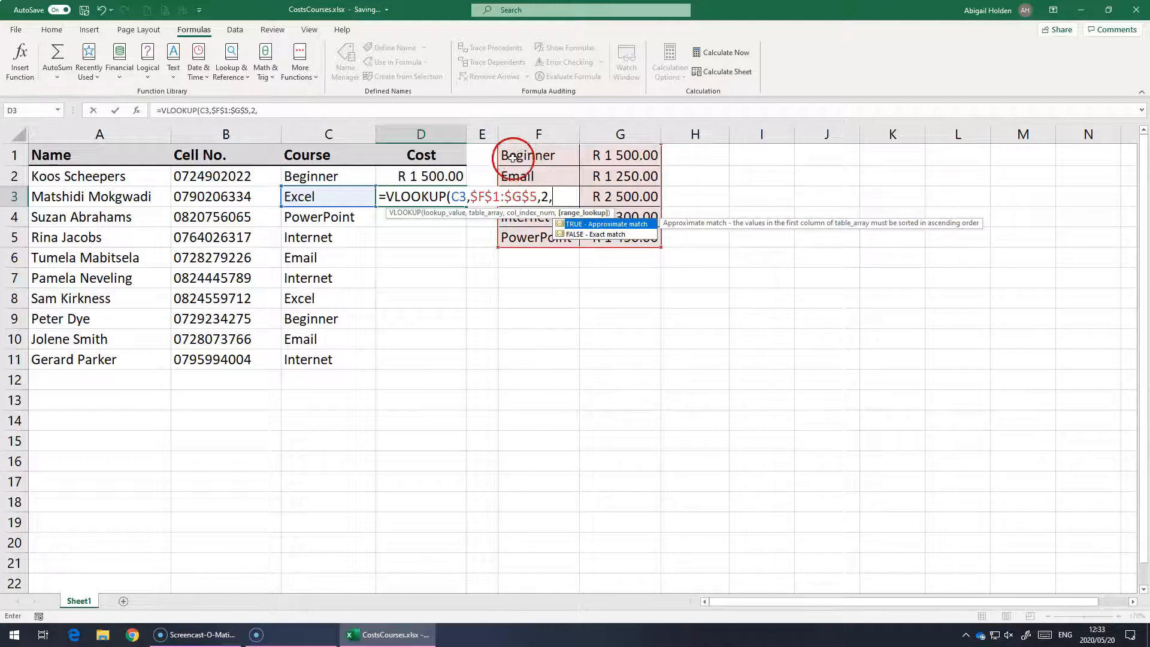
double_click(595, 235)
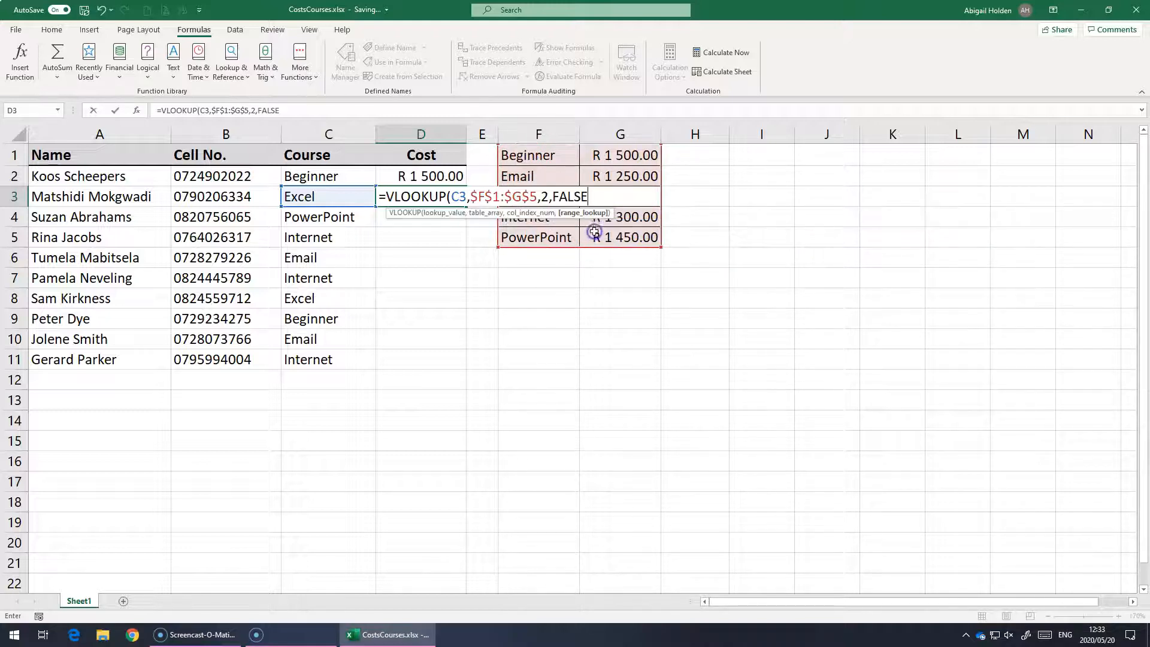
type(")")
key("Return")
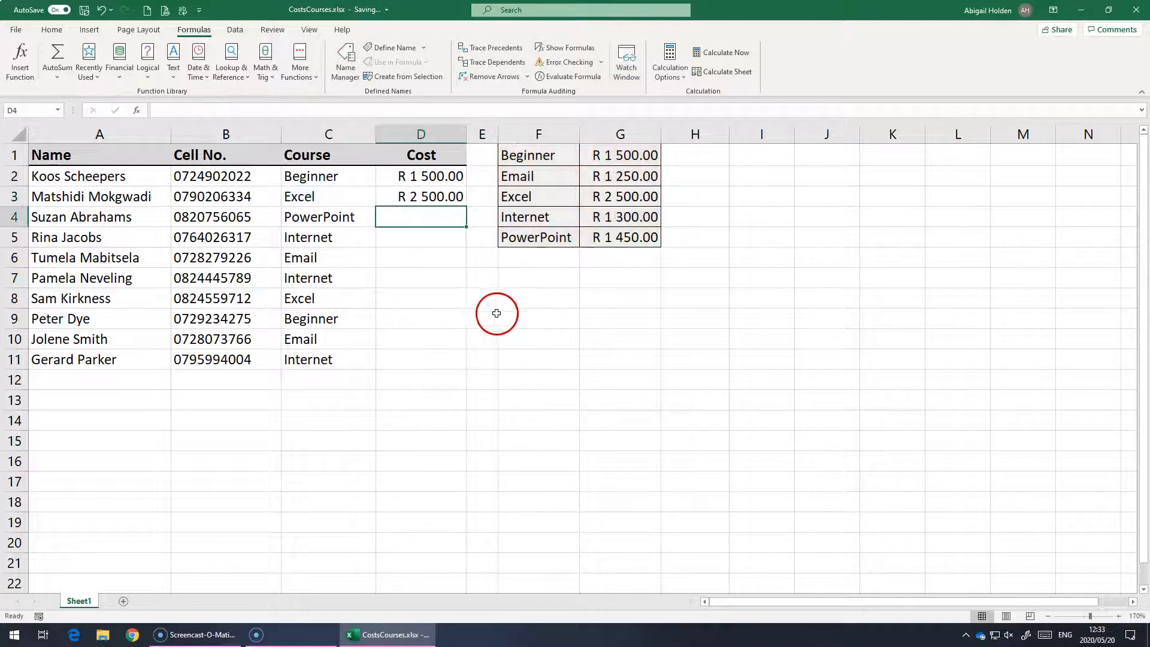
Fill the D3 formula down to D11 and check the Cost column against the price table in F1:G5.
left_click(432, 194)
left_click_drag(465, 206, 467, 362)
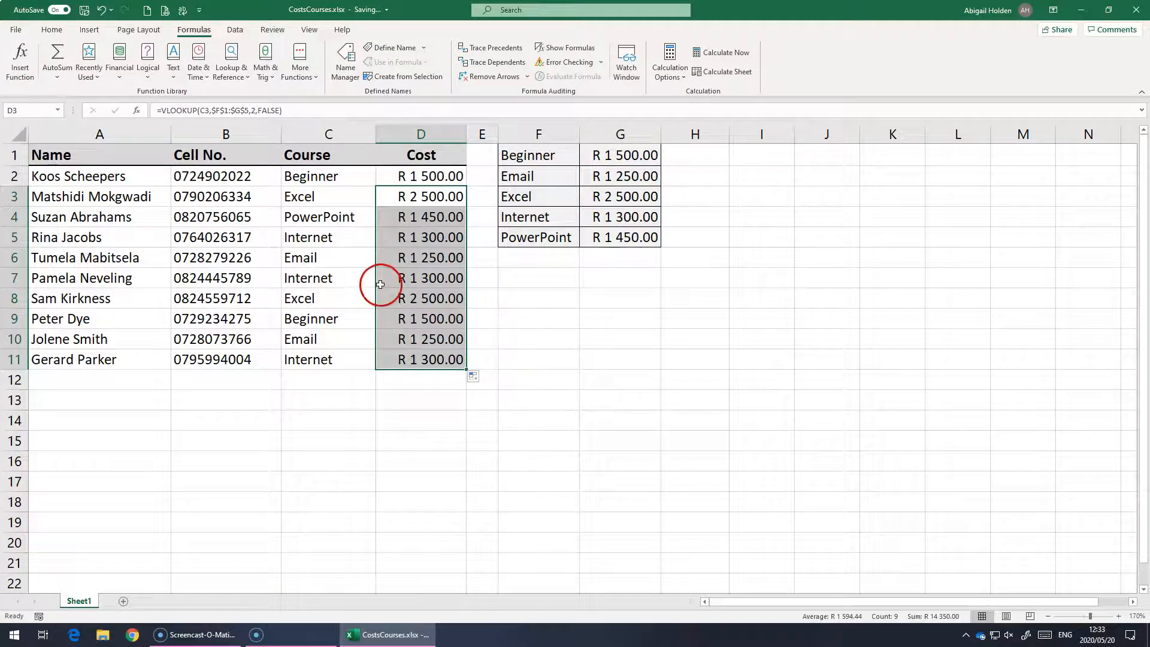
left_click(410, 285)
left_click(408, 296)
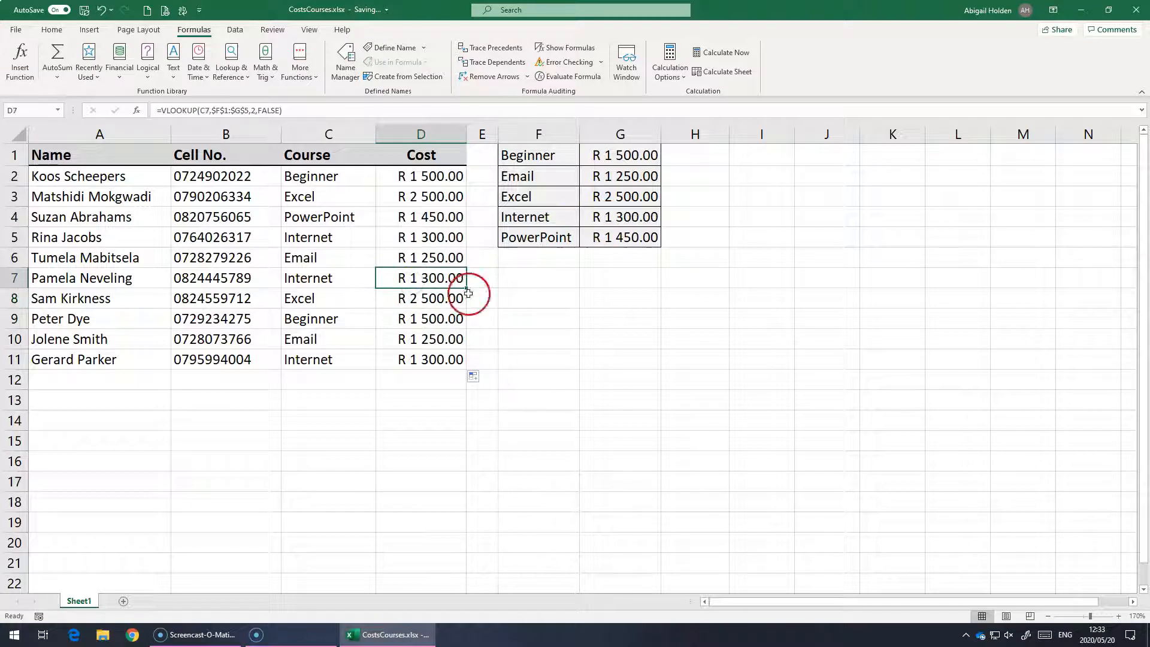
left_click(428, 340)
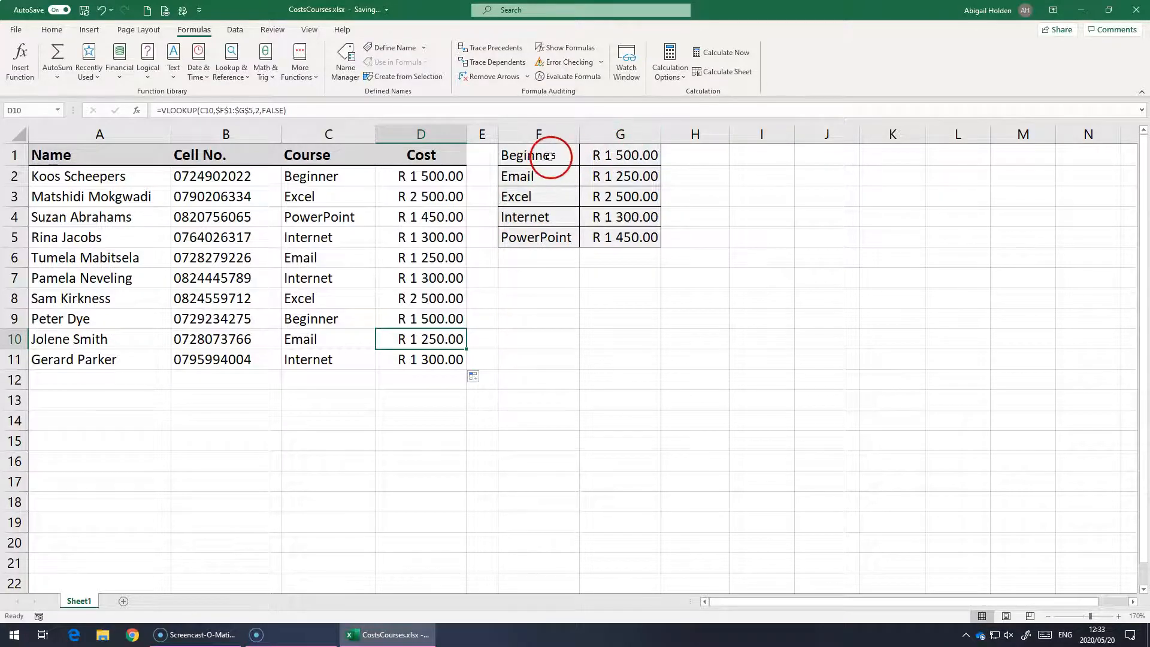
left_click_drag(538, 157, 536, 241)
left_click_drag(629, 152, 622, 237)
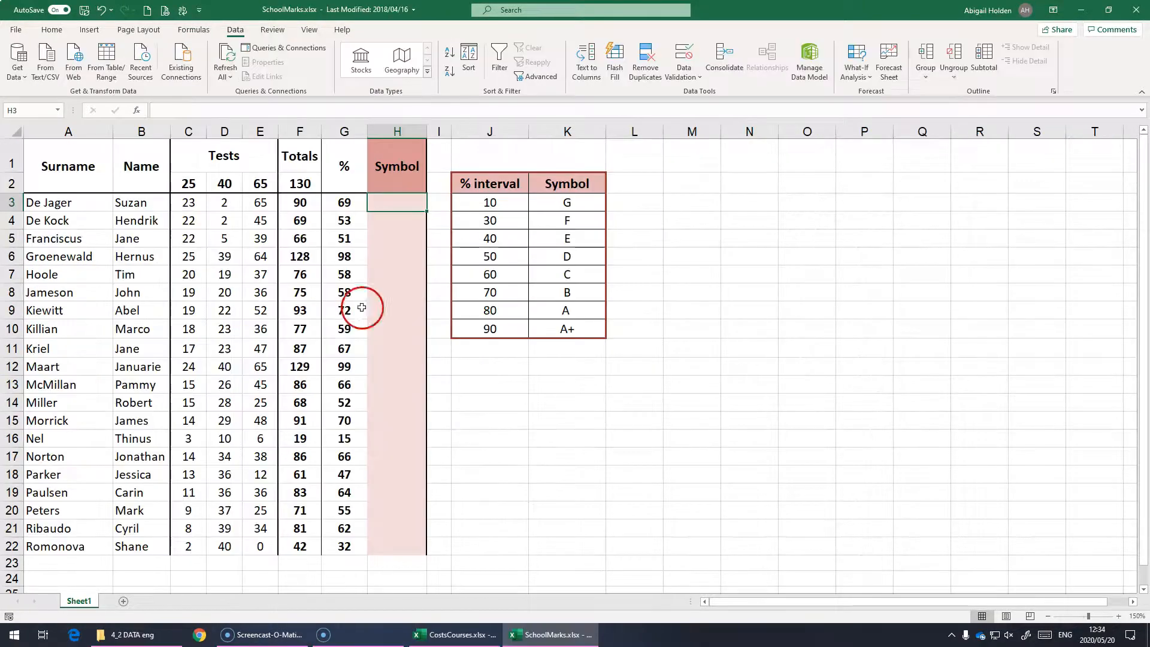
Examine the % column and the interval-to-symbol table in J2:K10 of the SchoolMarks workbook to see how percentages map to symbols.
left_click(398, 202)
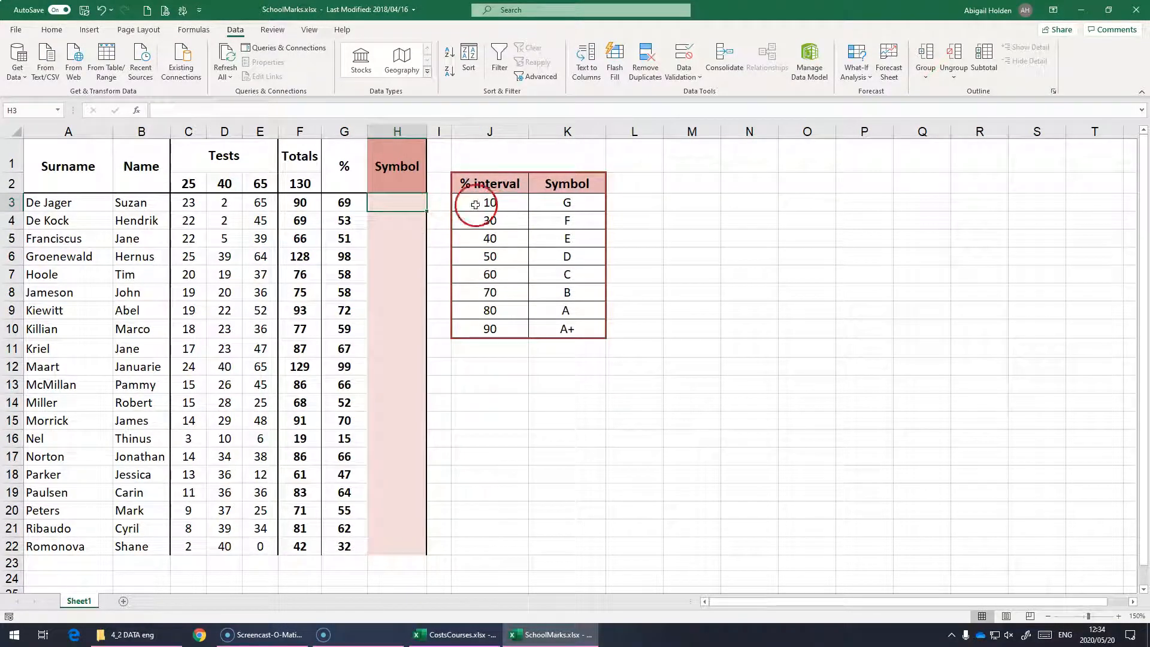
left_click(341, 223)
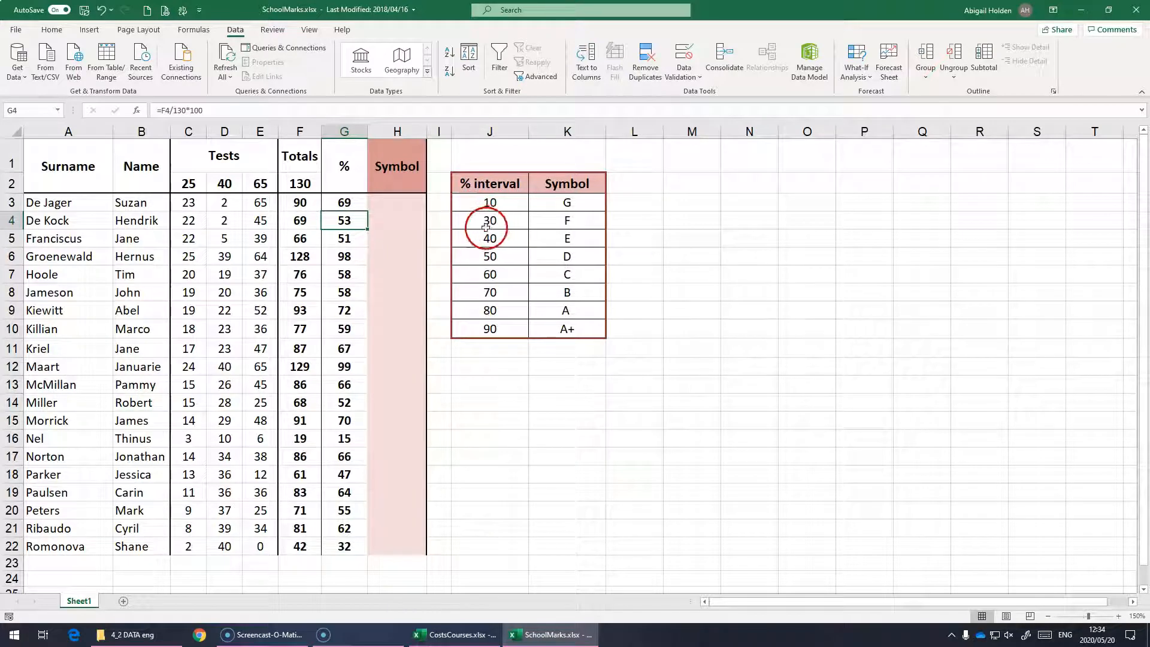
left_click(460, 202)
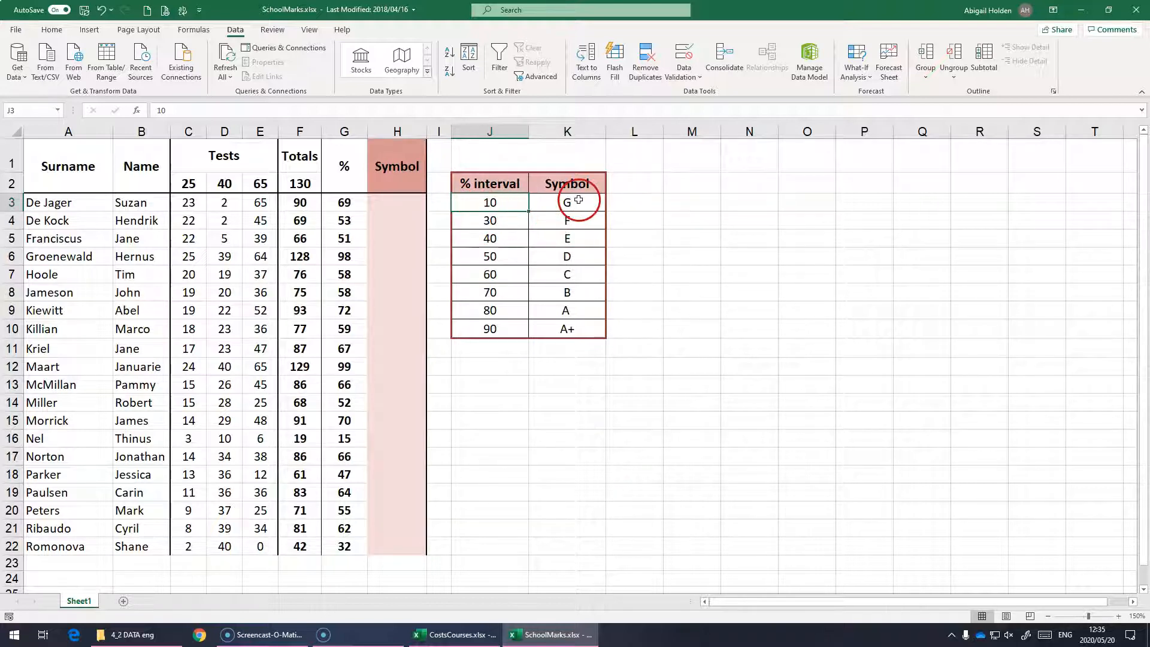
left_click(478, 309)
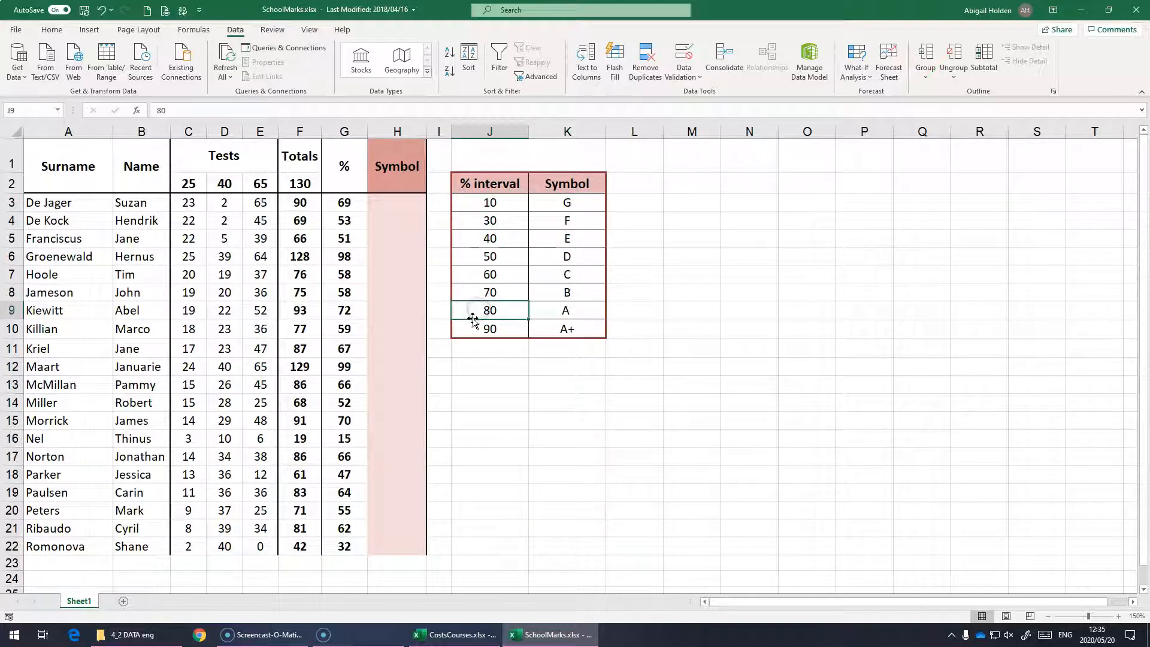
left_click(481, 328)
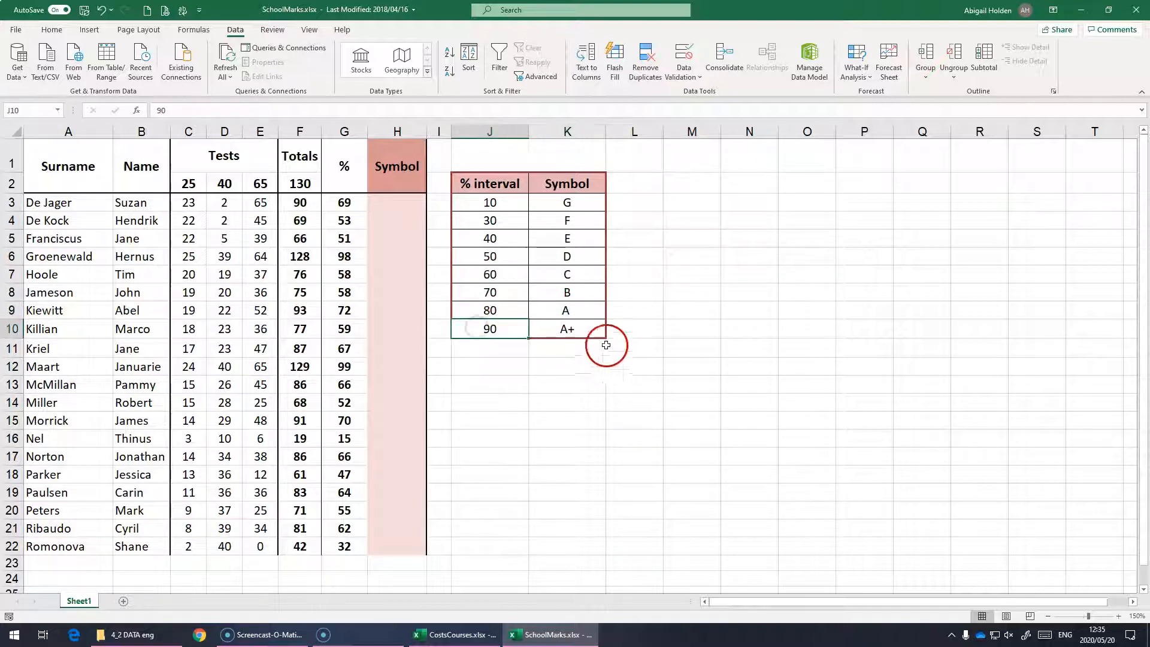
left_click(561, 328)
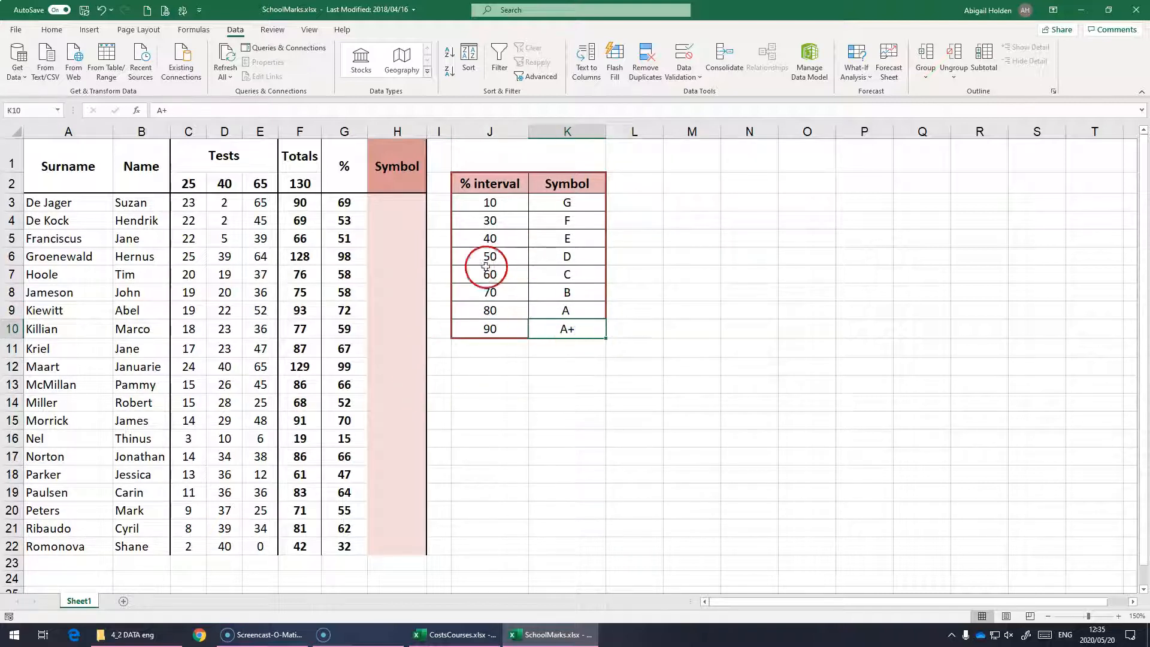
left_click(346, 220)
left_click(351, 240)
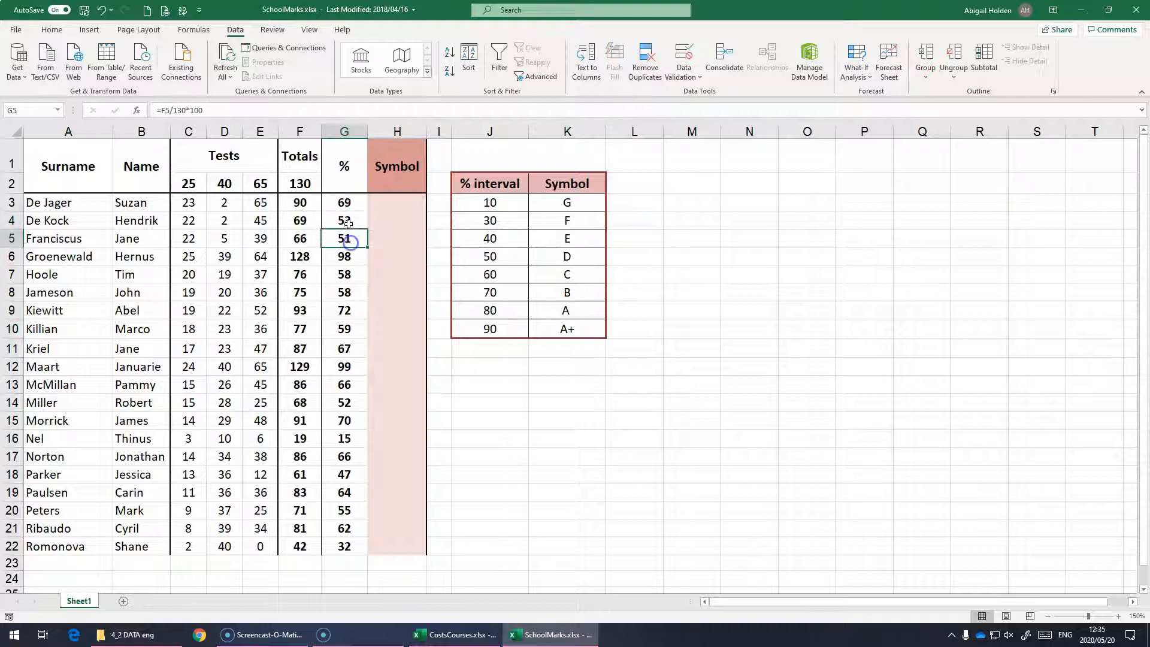
left_click(359, 257)
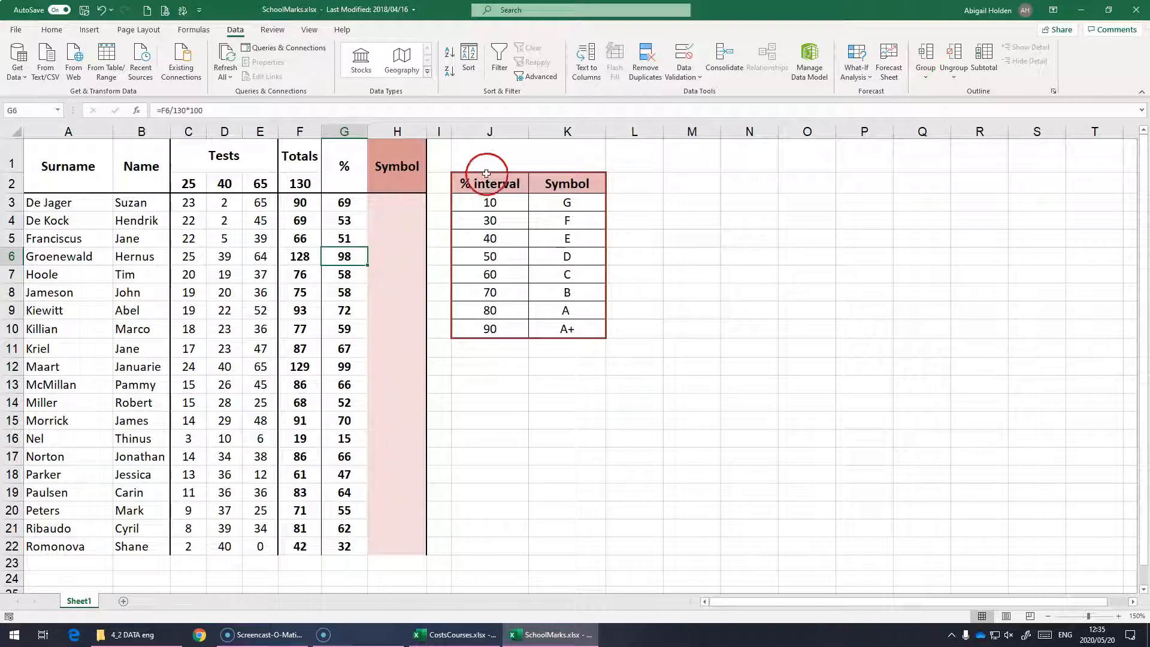
Define the workbook-scoped name Symbols for the interval and symbol table in J2:K10.
left_click_drag(489, 183, 570, 327)
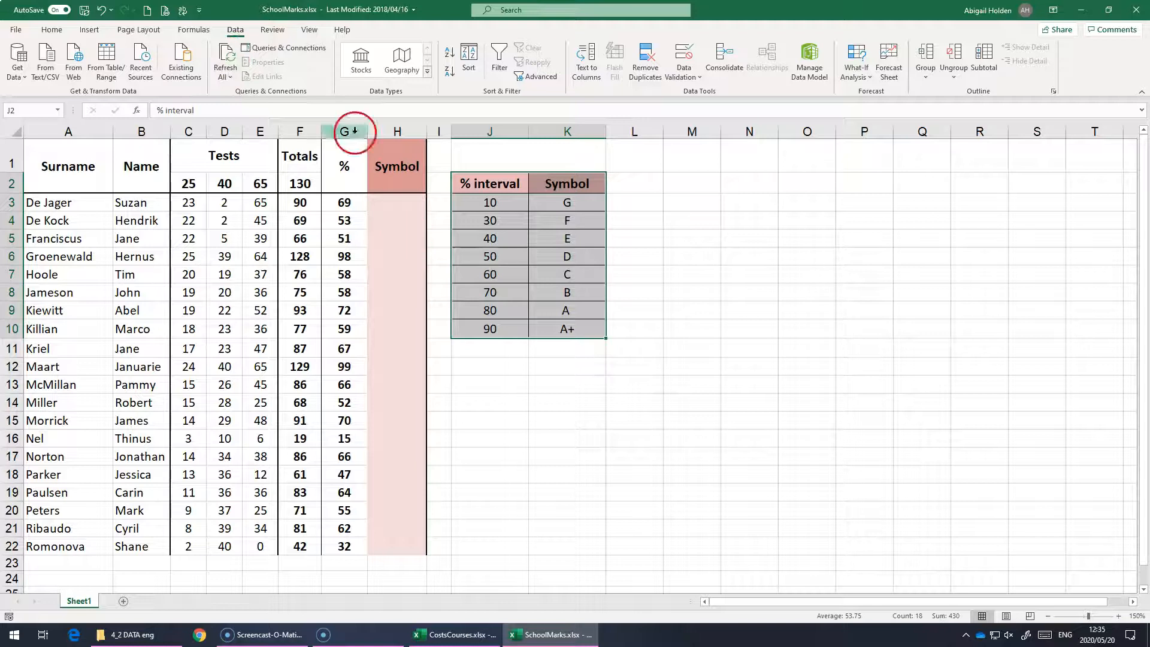
left_click(179, 28)
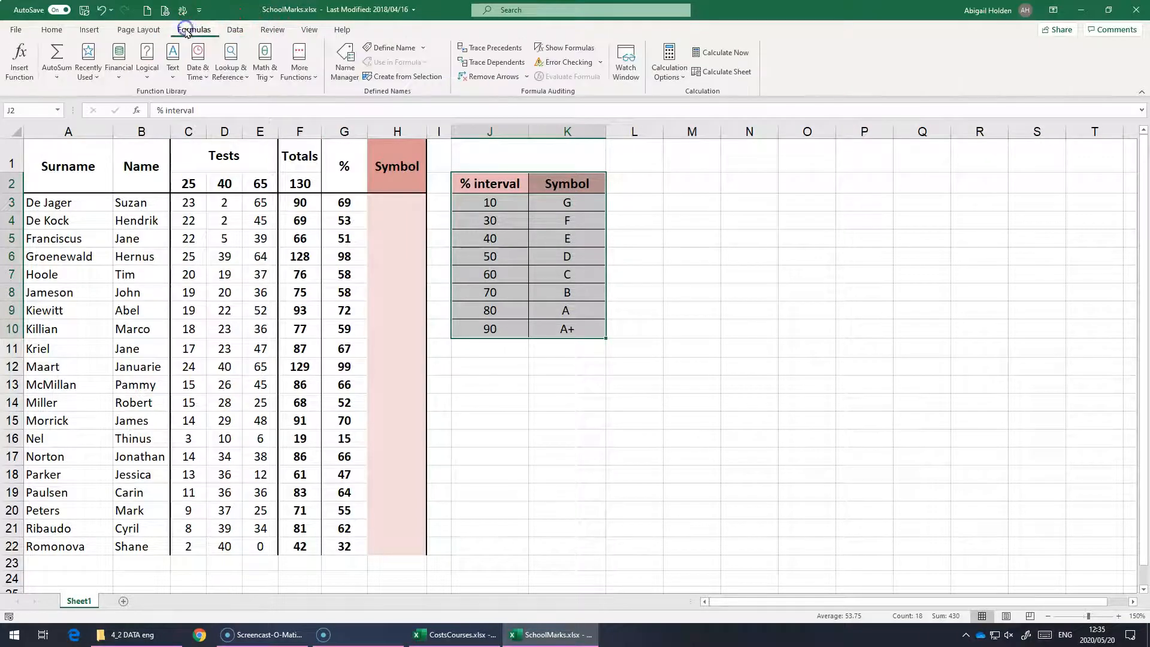
left_click(369, 52)
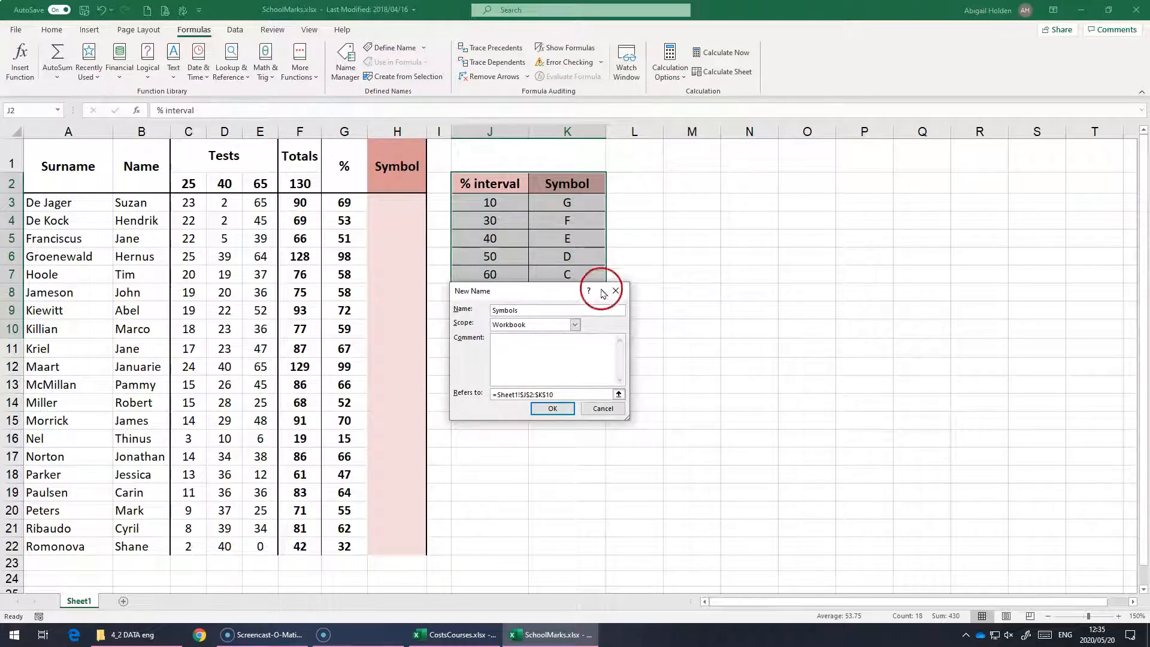
left_click(542, 410)
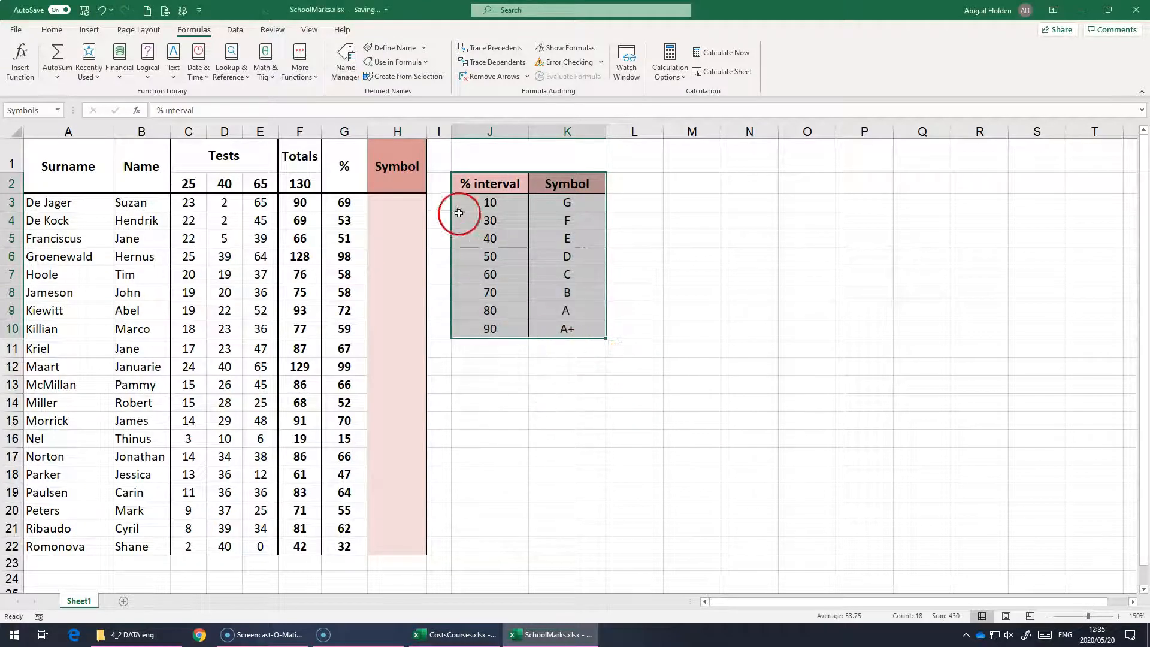
Start a VLOOKUP formula in H3 with G3 as lookup value and the named range Symbols as table array.
left_click(388, 204)
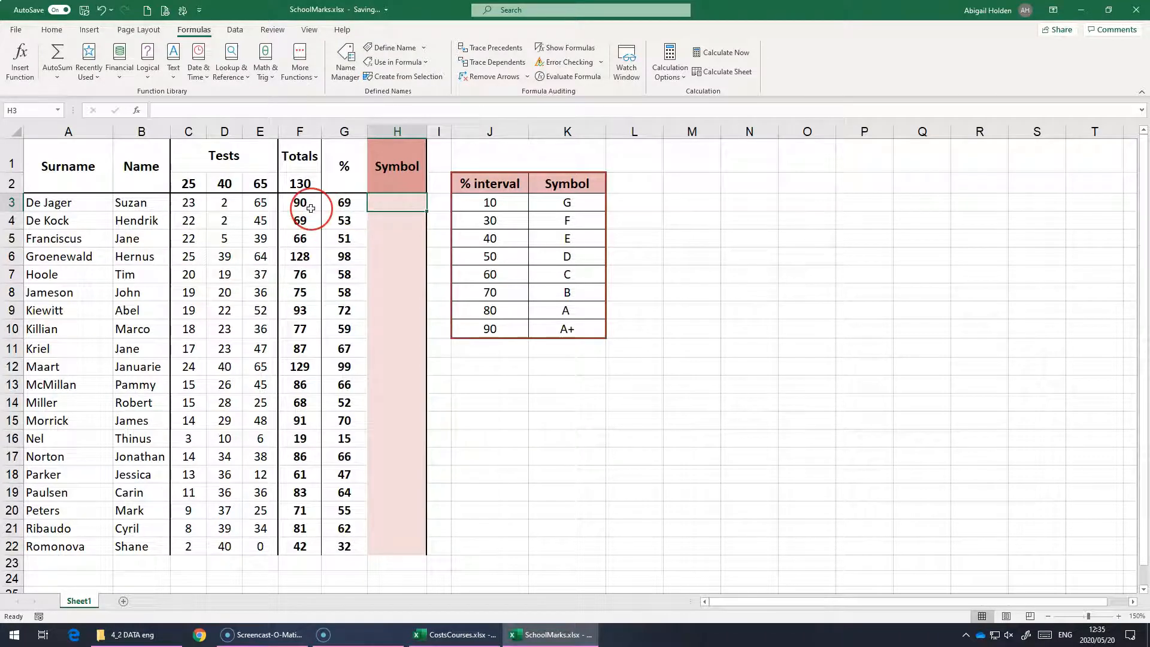
type("=vloo")
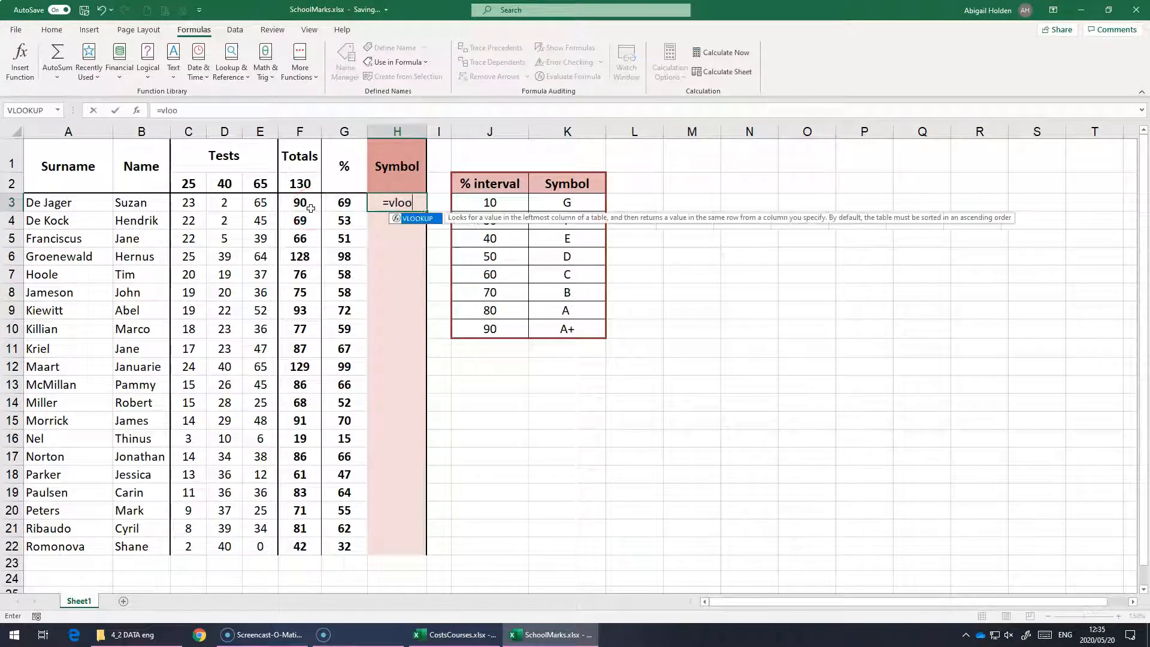
key("Tab")
left_click(331, 205)
type(",sym")
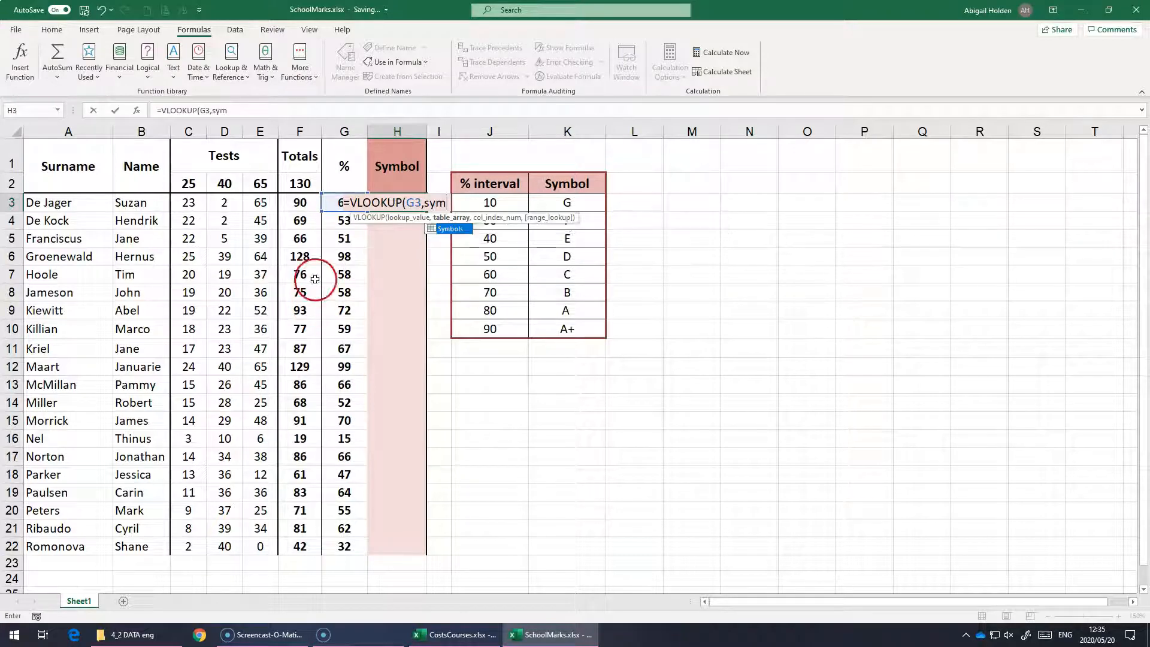
double_click(446, 229)
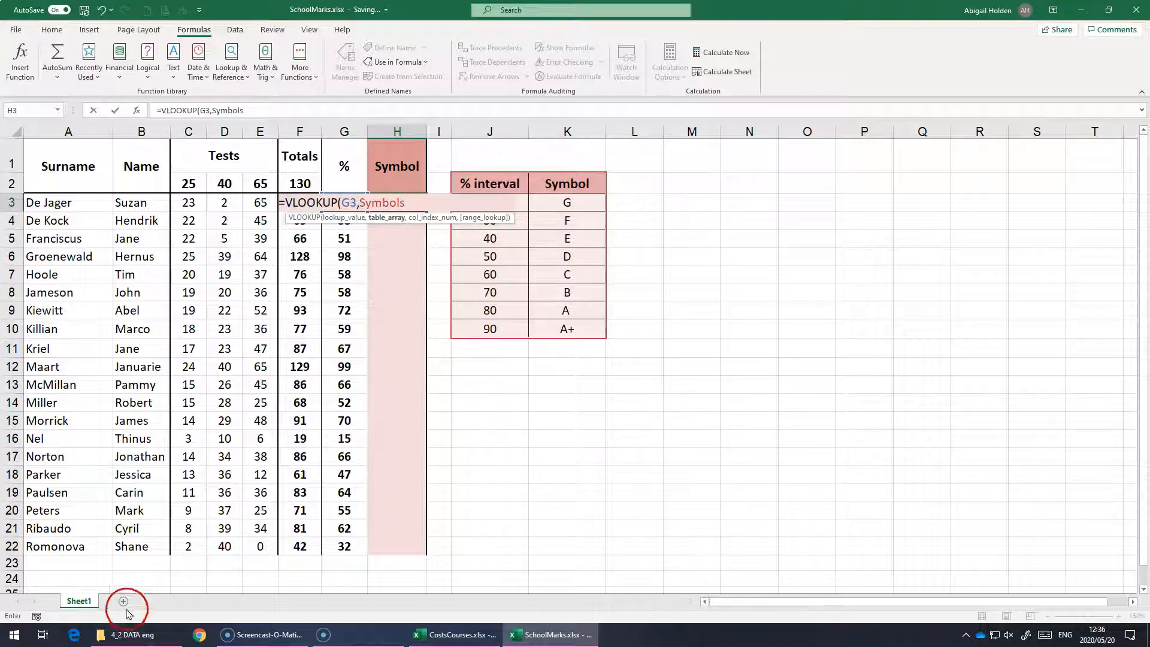
Finish the H3 formula with column index 2 and TRUE for an approximate match, and compare the percentage in G3 with the interval table.
type(",2")
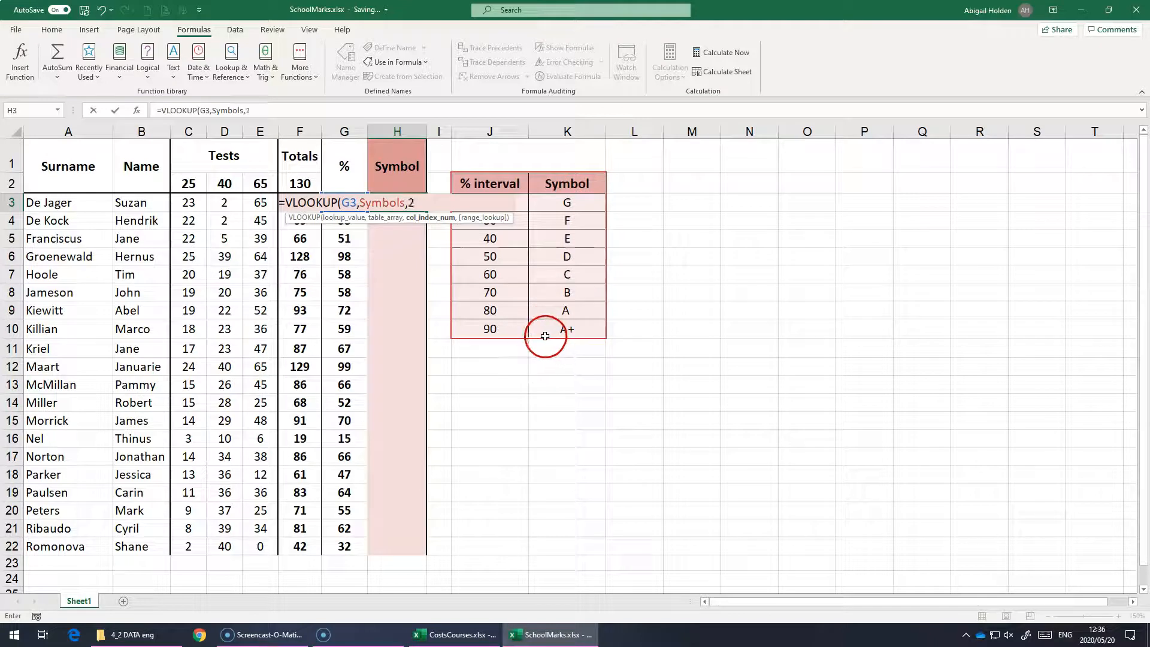
type(",")
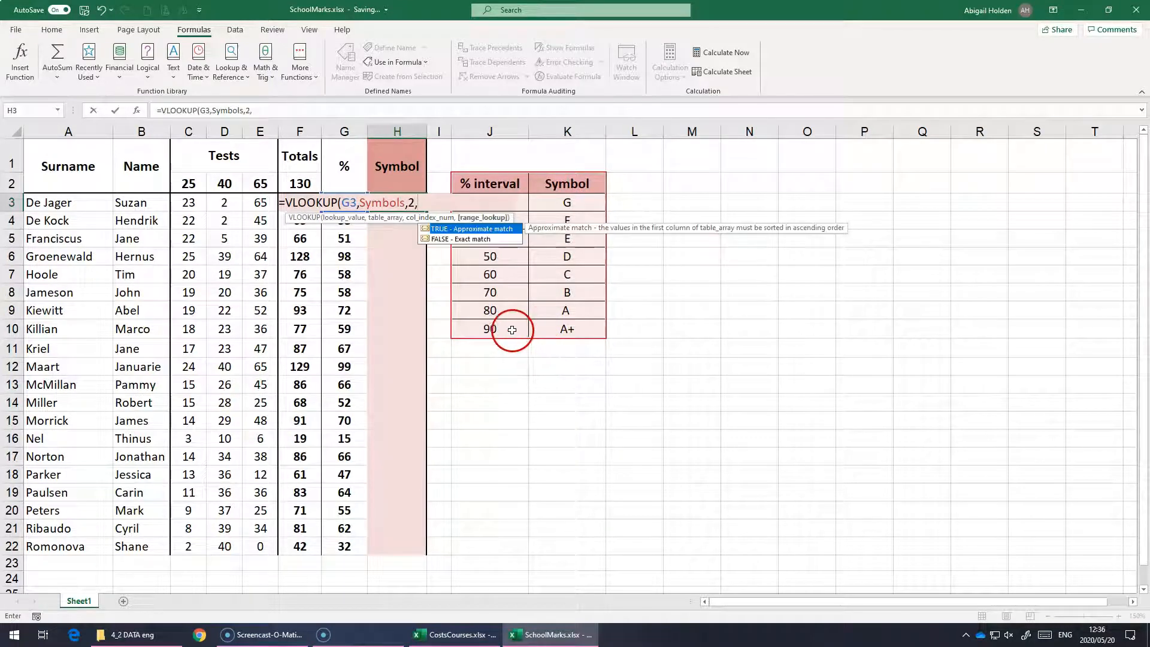
double_click(469, 231)
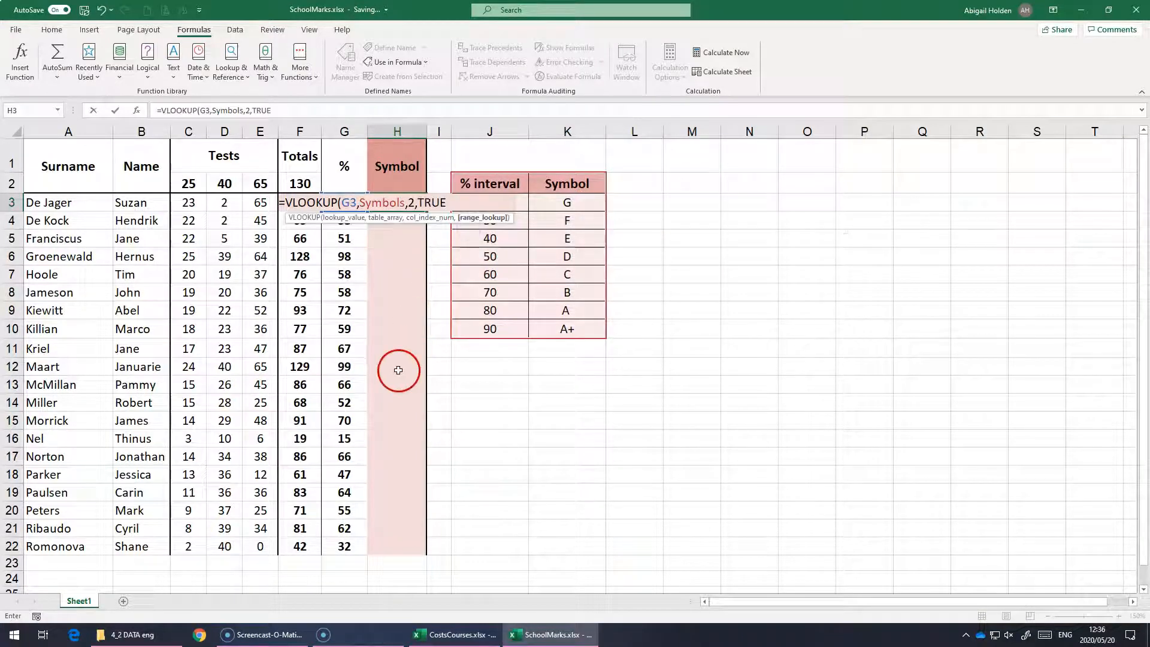
key("Return")
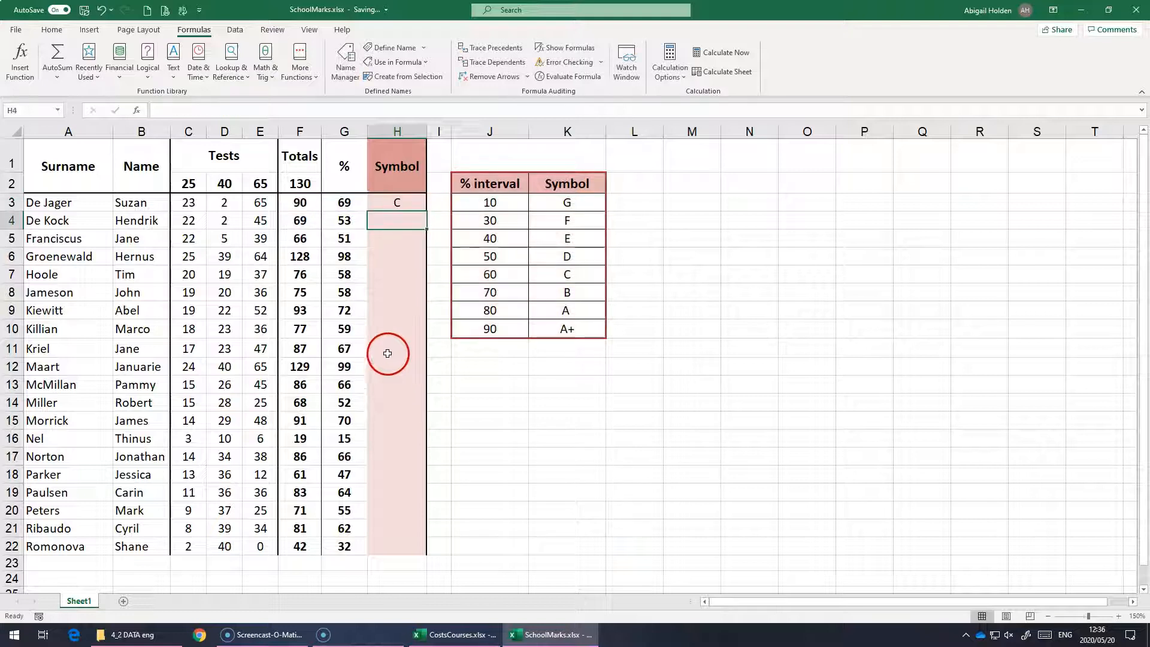
left_click(356, 201)
left_click(490, 274)
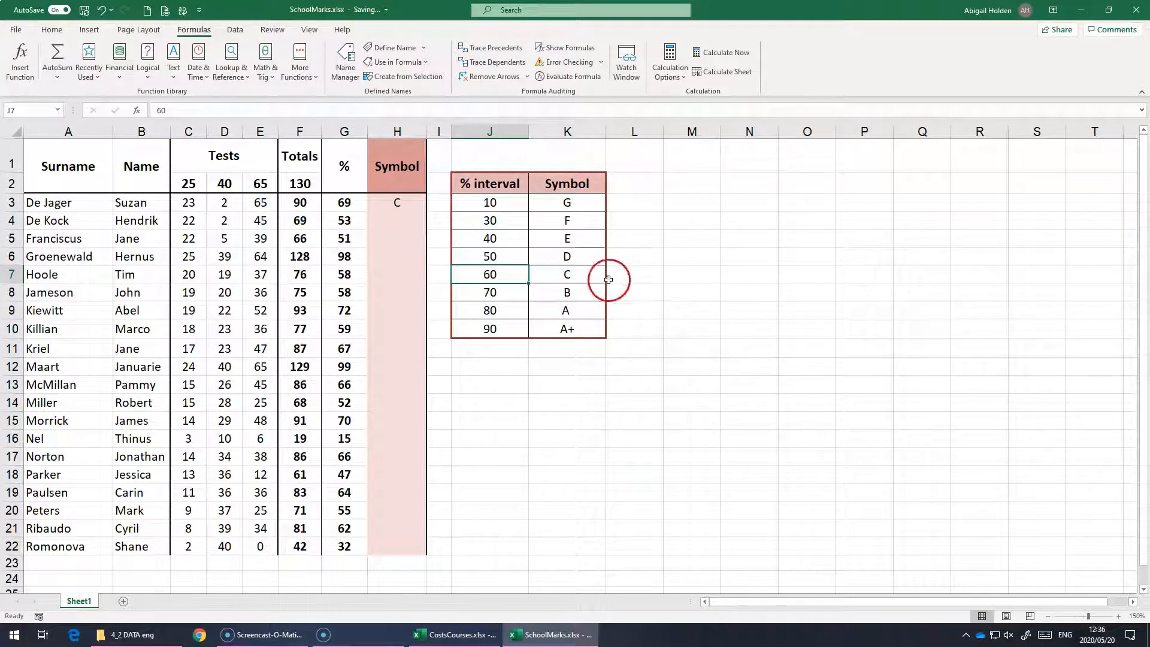
Fill the H3 formula down to H22 and spot-check the symbols in rows 12 to 16 against the interval table.
left_click(380, 202)
left_click_drag(426, 211, 408, 549)
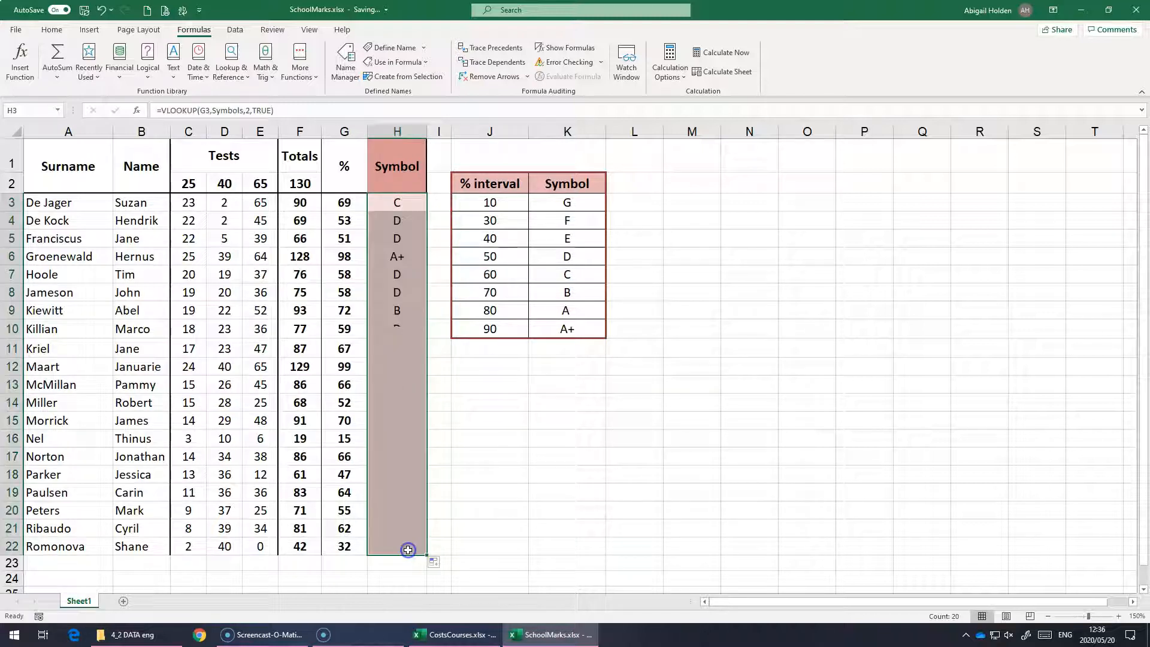
left_click(395, 367)
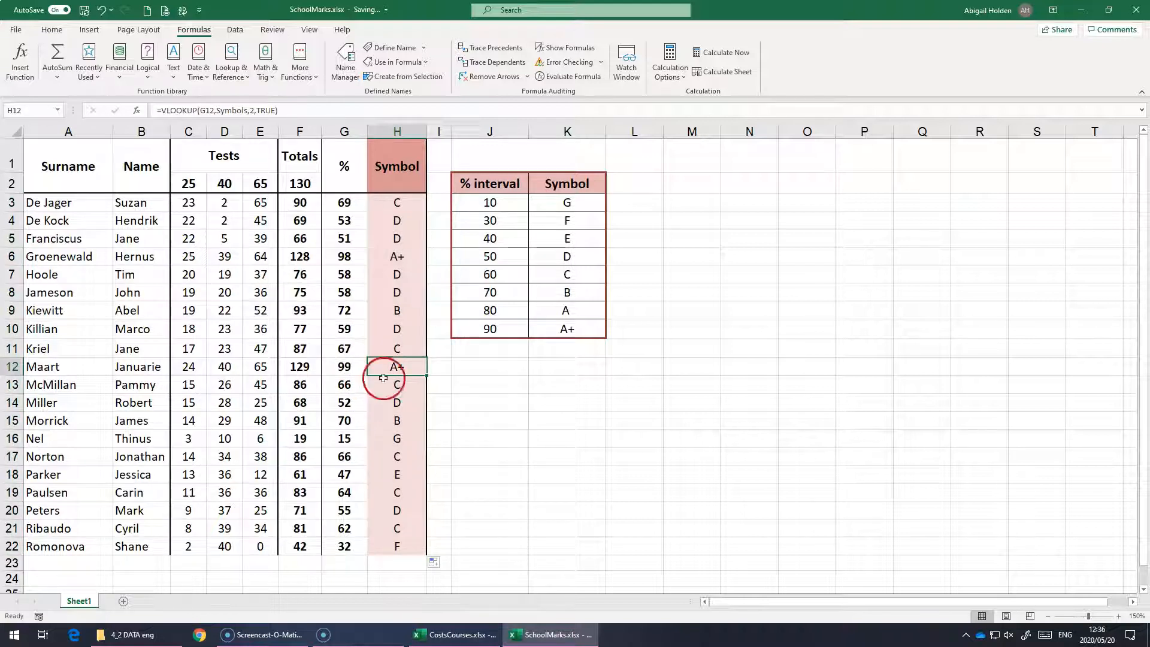
left_click(386, 403)
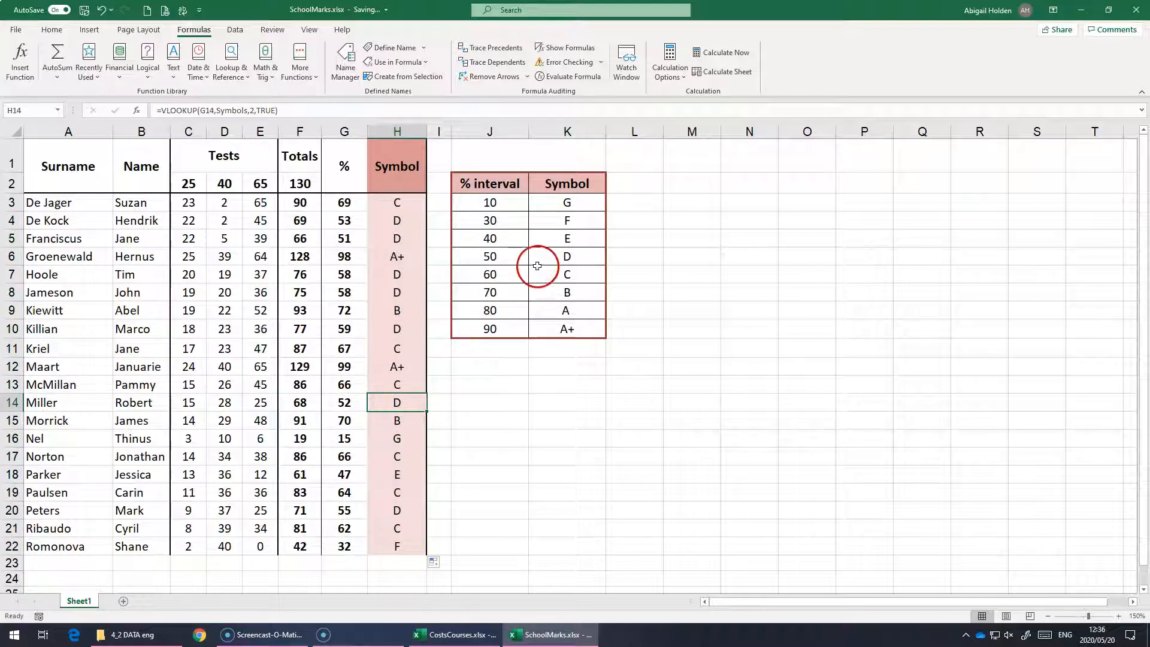
left_click(382, 420)
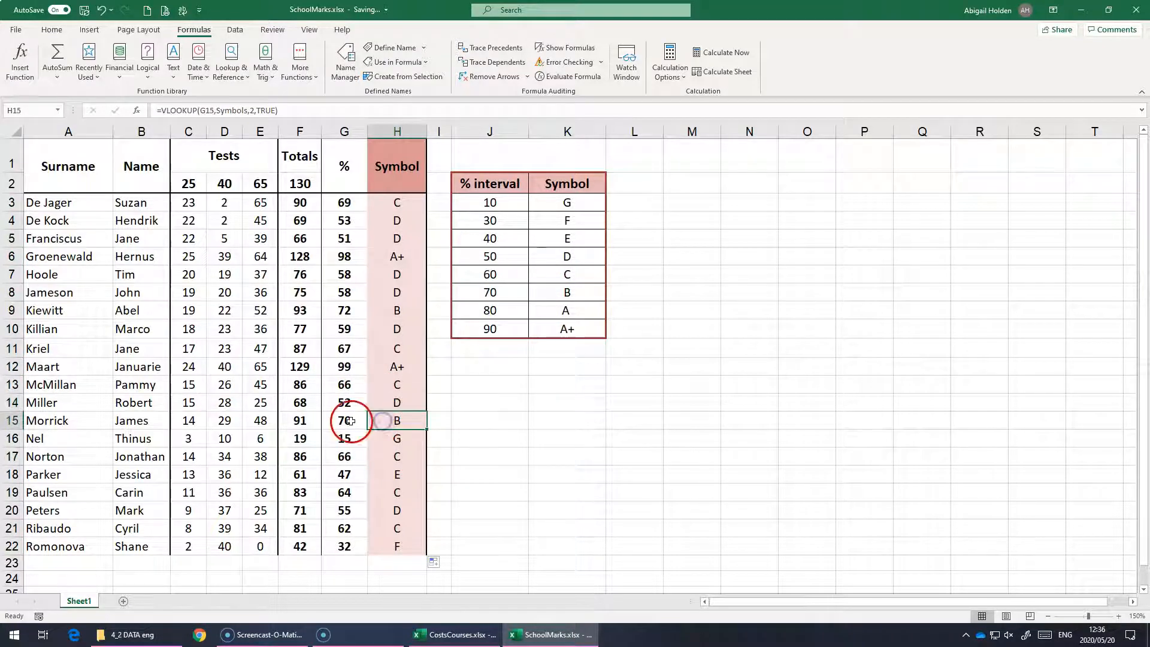
left_click(398, 445)
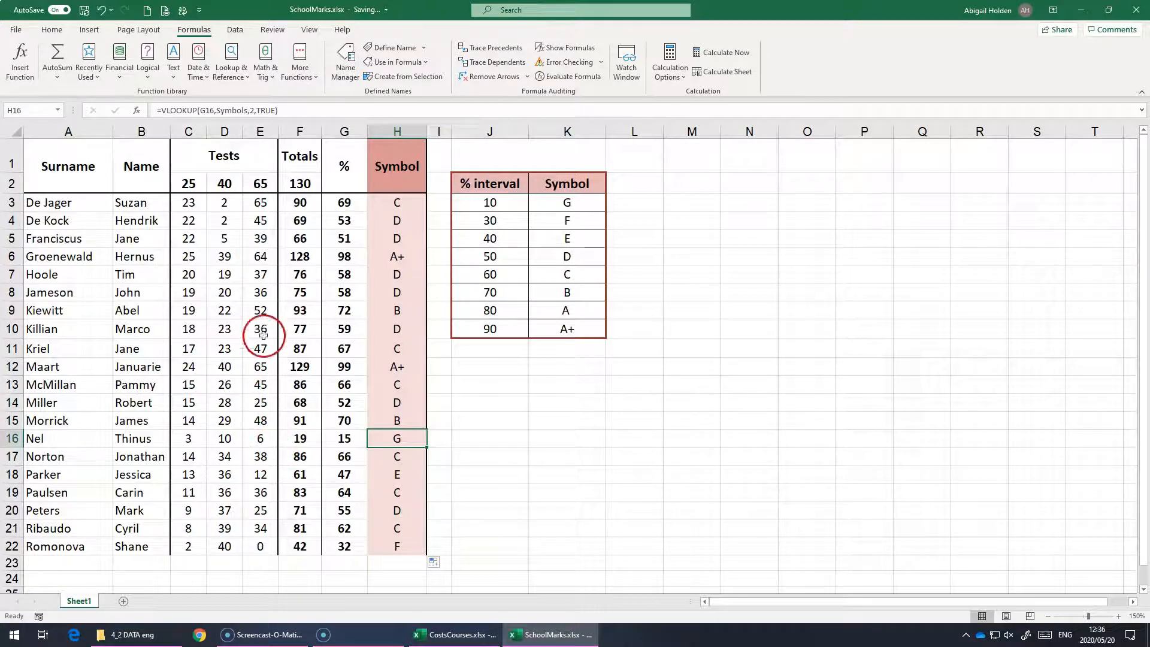